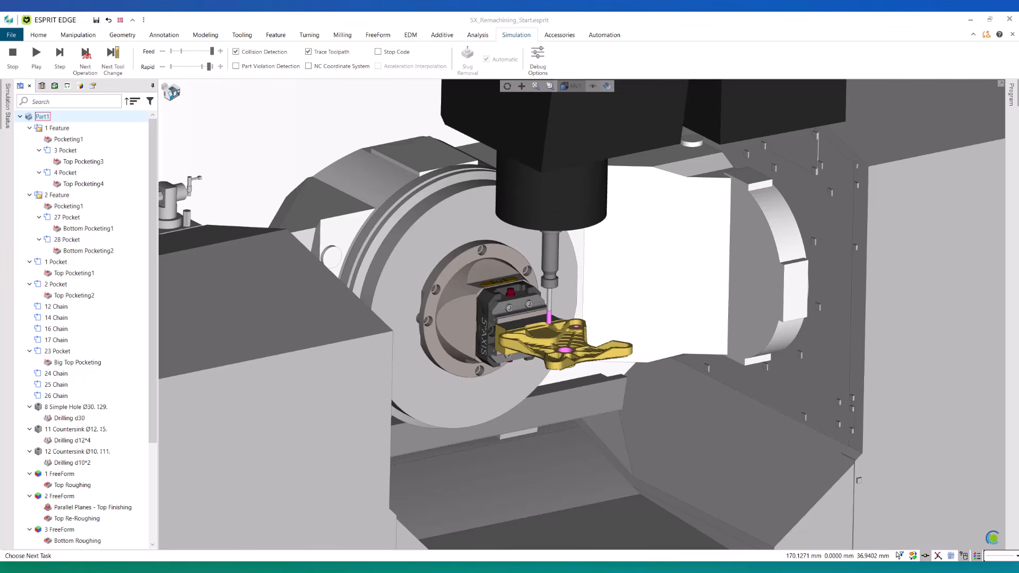
- Start a Remachining operation on the 9 FreeForm feature and reset all its parameters to the defaults
key(ctrl+2)
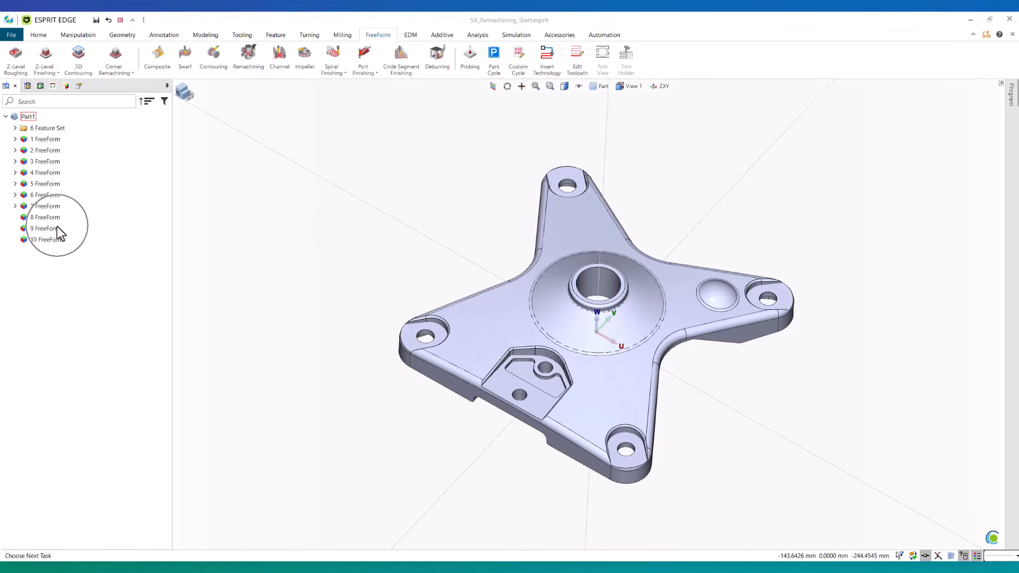
click(57, 229)
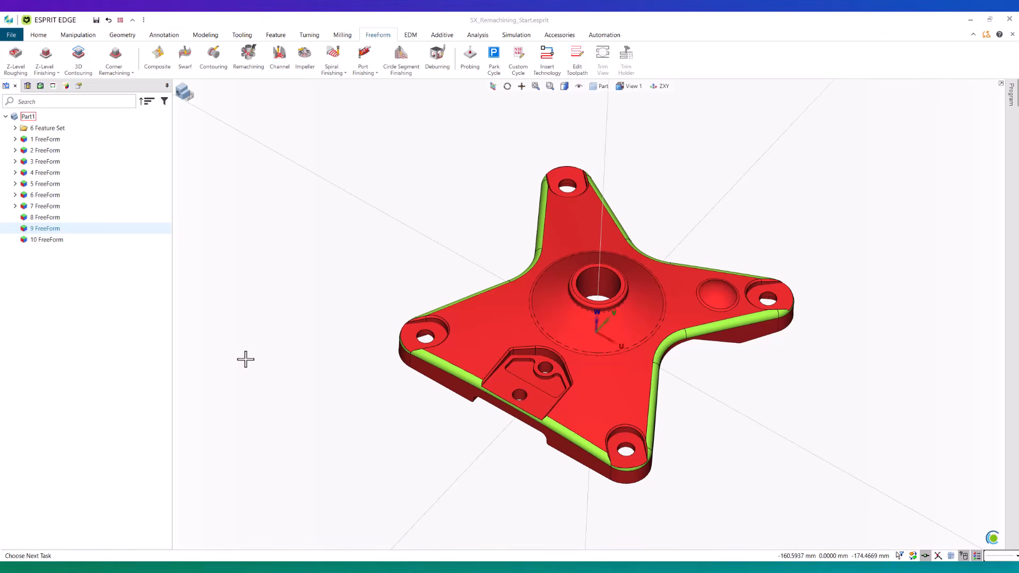
click(116, 227)
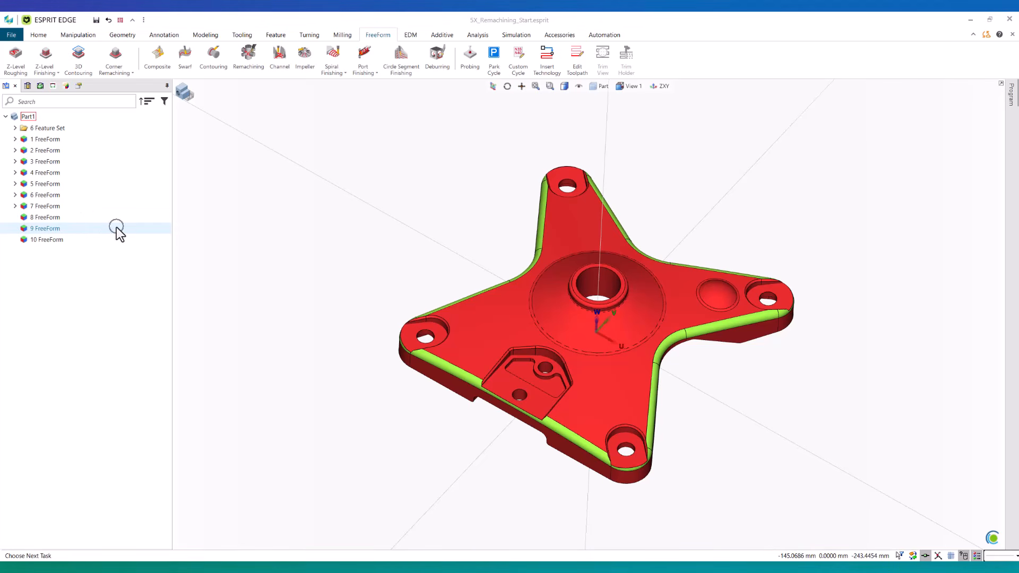
click(251, 64)
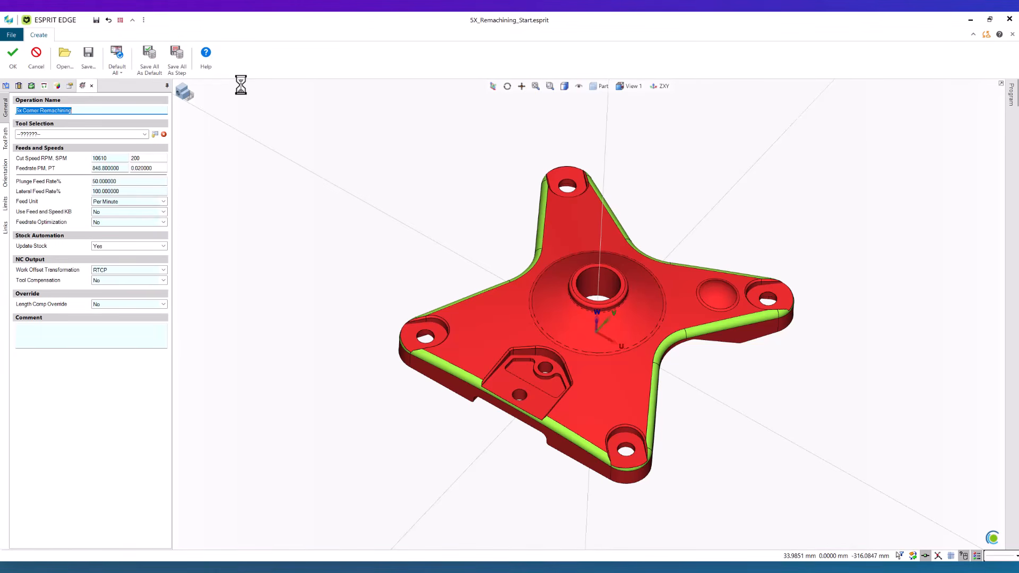
click(119, 57)
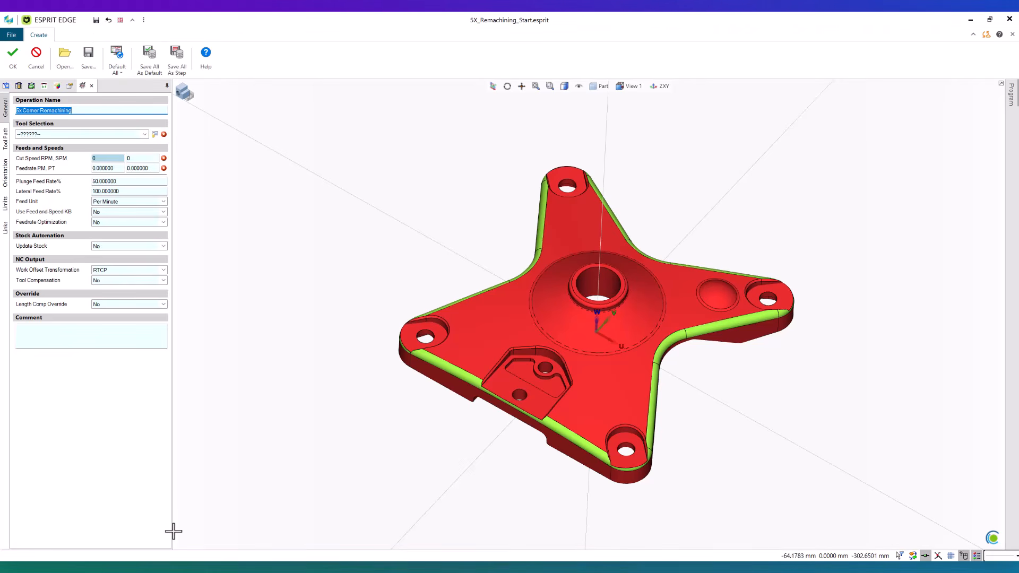
drag(173, 530, 249, 522)
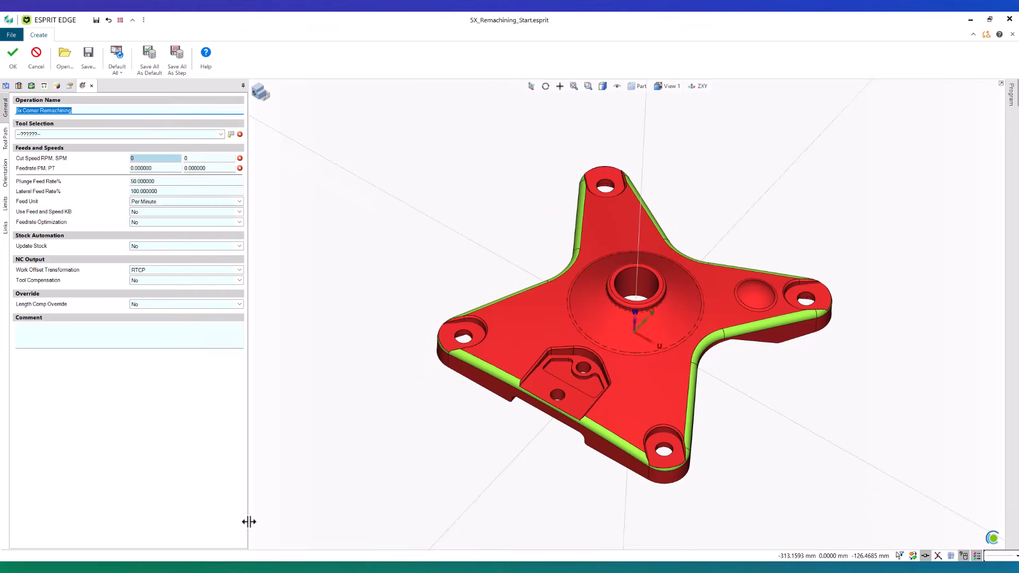
- Name the operation "5x Remachining for Fillet - Central Pass Offset" and assign tool B6 to it
click(122, 112)
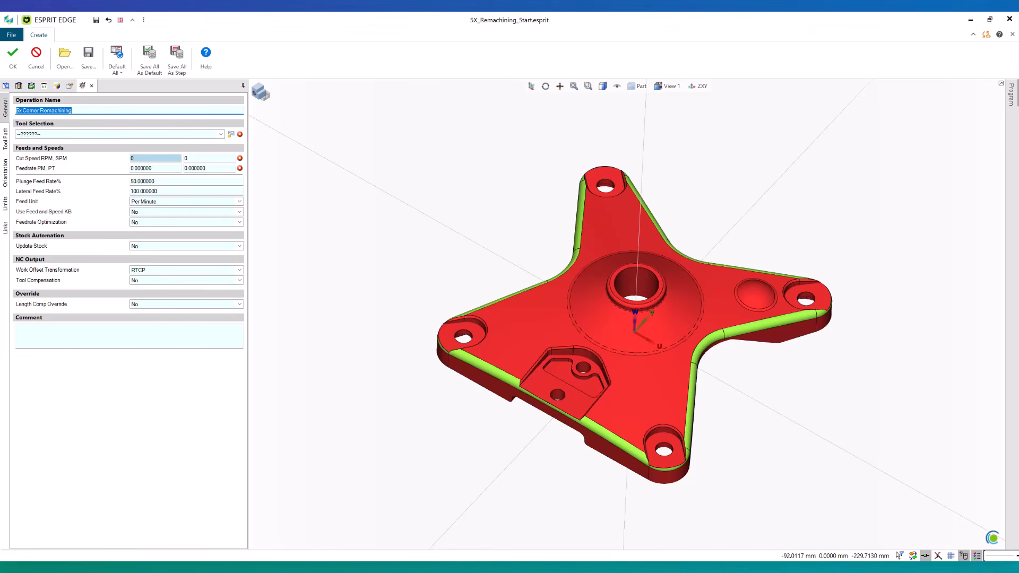
text(5x Remac)
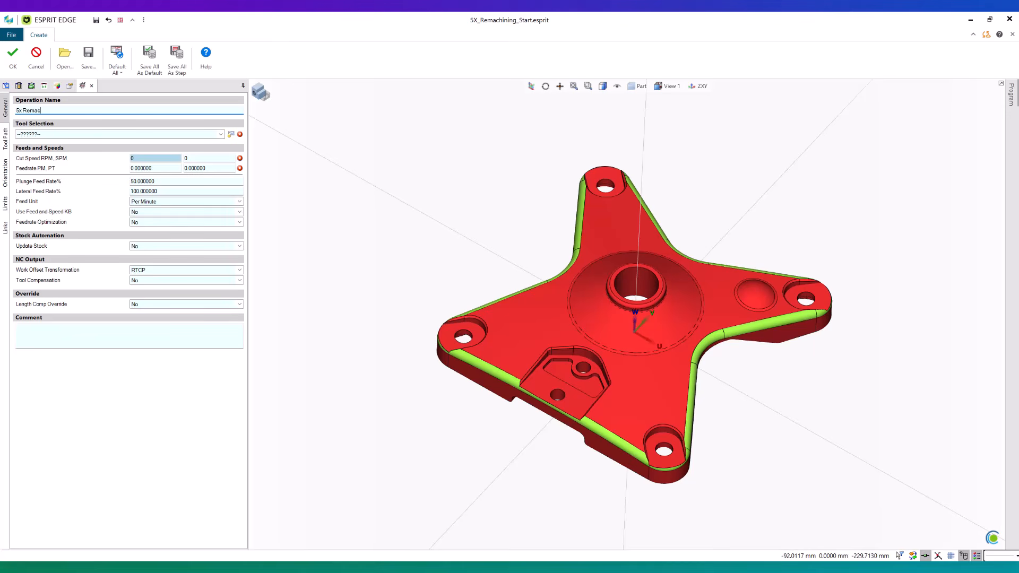
text(hining for Fillet - Central Pass Offset)
click(87, 134)
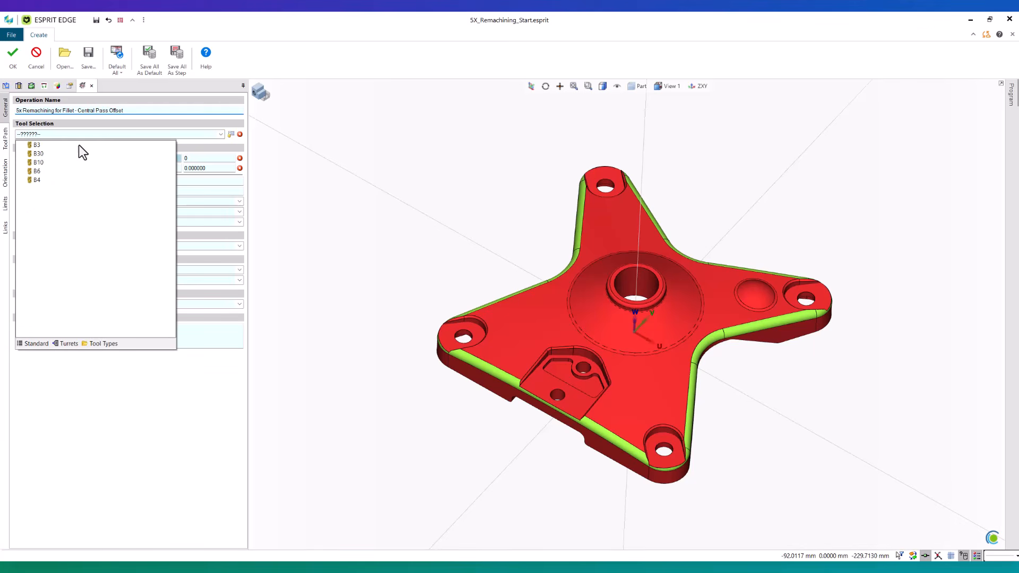
click(36, 171)
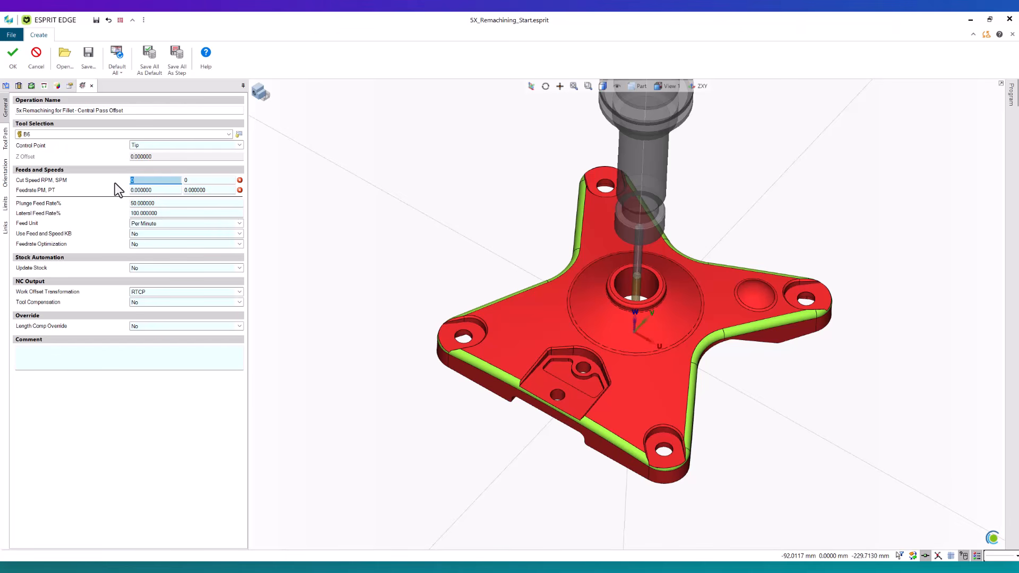
- Set the cut speed to 8000 RPM and the feedrate to 1600 per minute
text(8000)
key(Tab)
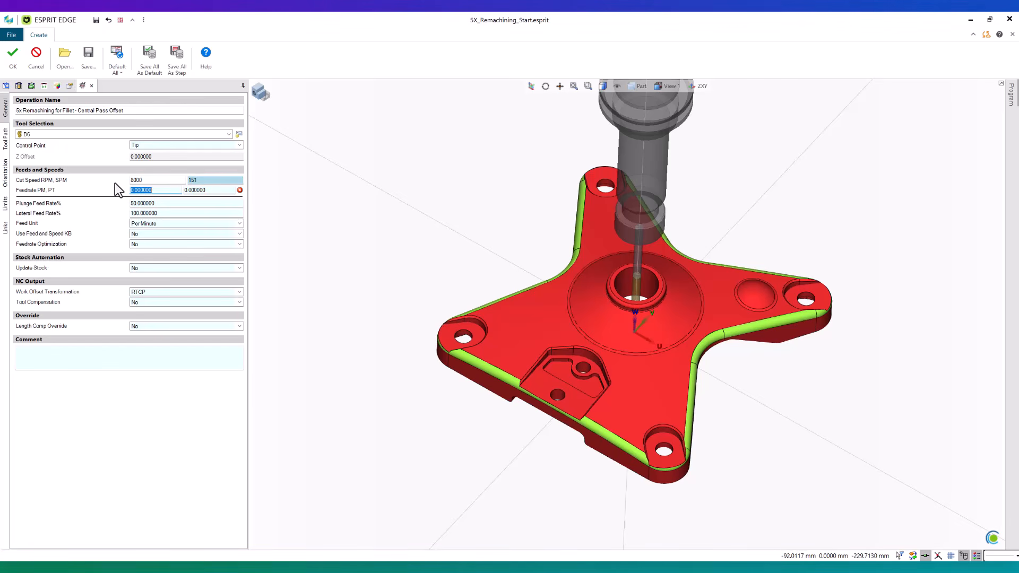
text(1600)
key(Tab)
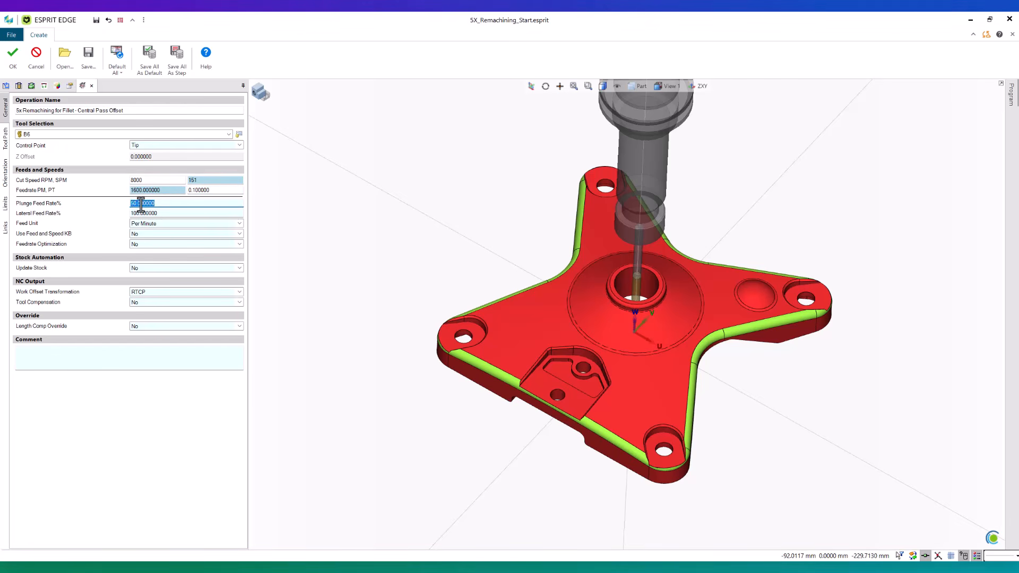
- Use Continuity as the tool path's machining type and set the reference tool radius to 0, keeping corners between part faces and part faces
click(4, 149)
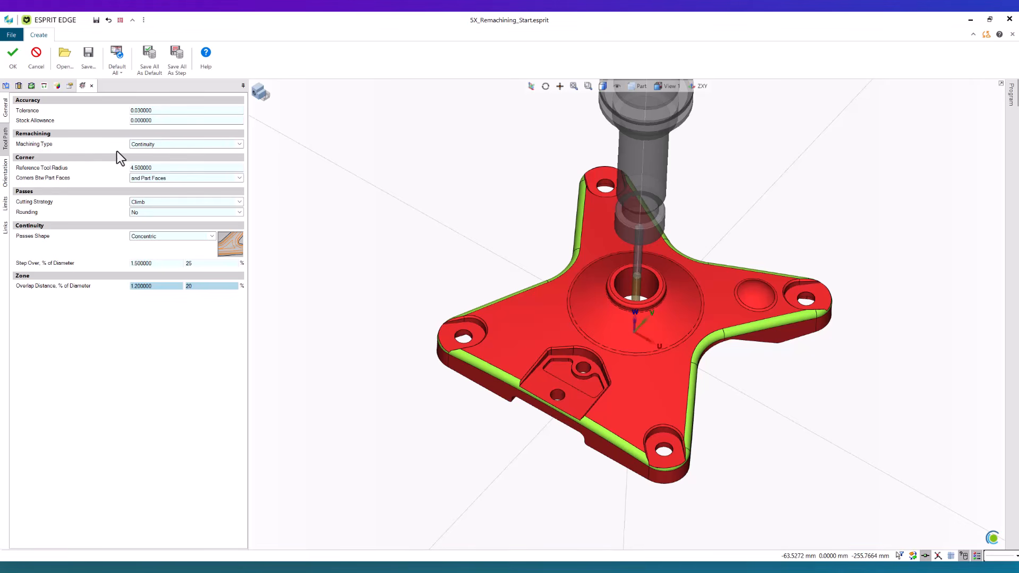
click(151, 144)
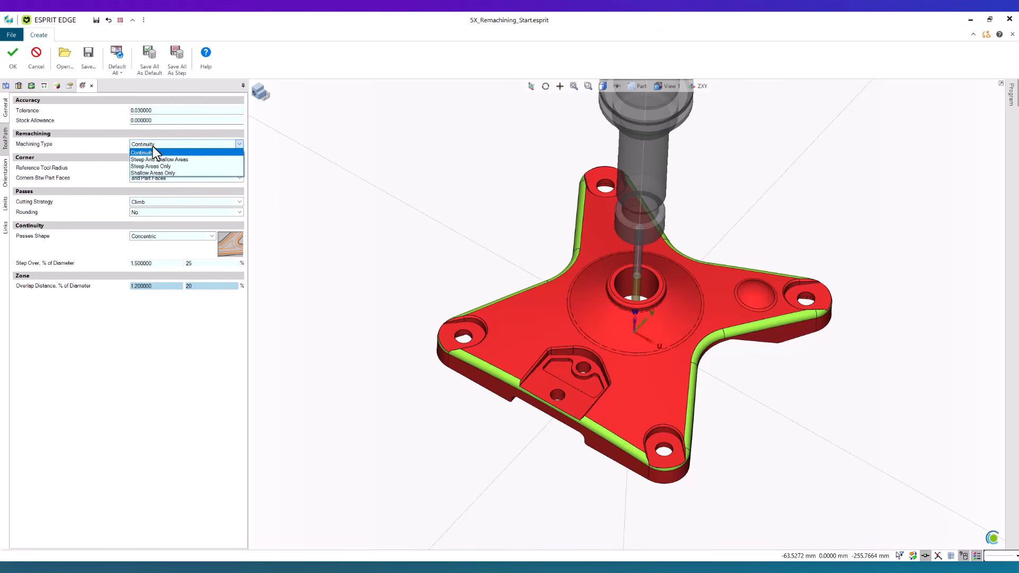
click(202, 153)
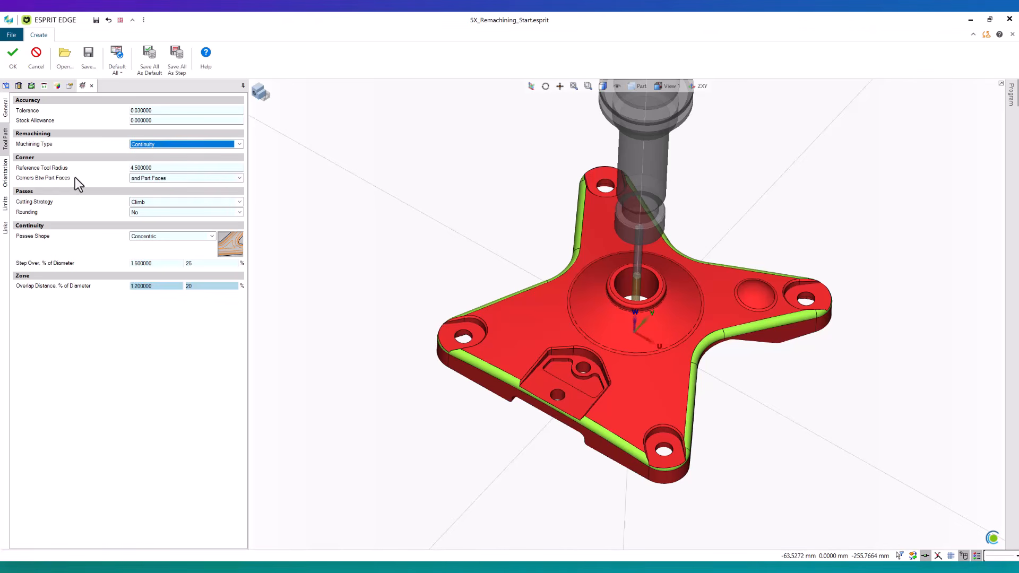
click(166, 168)
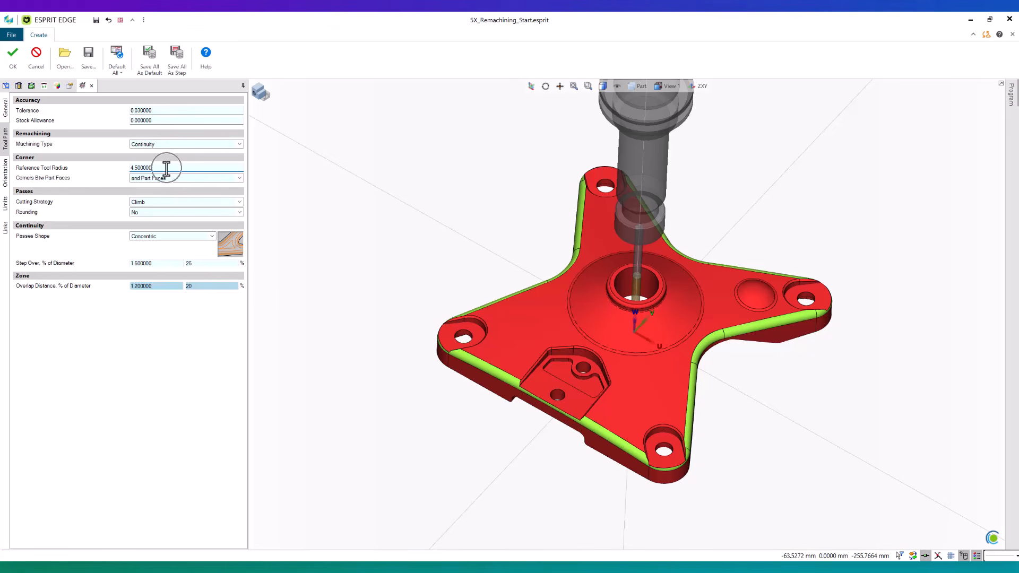
drag(166, 168, 62, 168)
text(0)
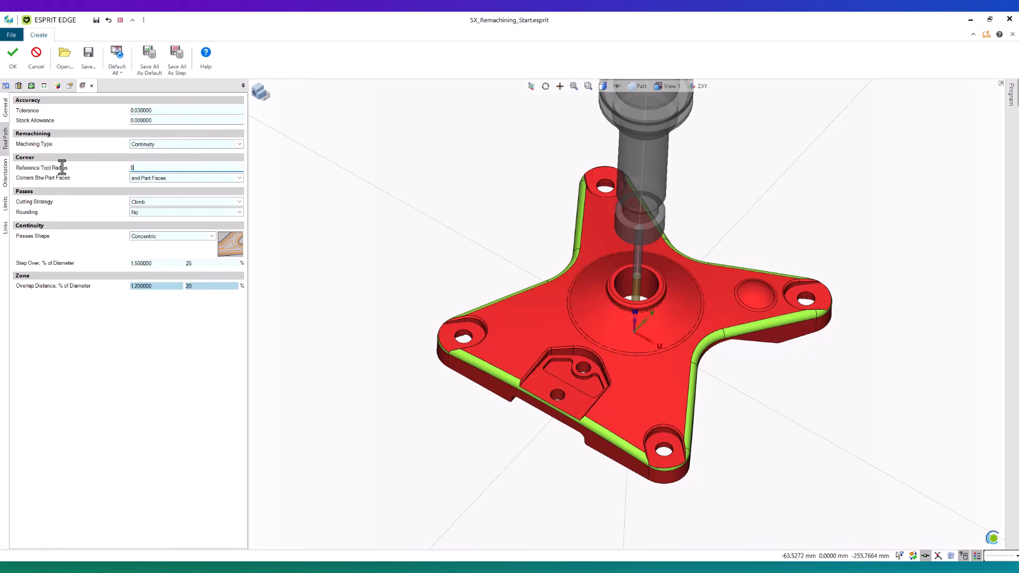
key(Tab)
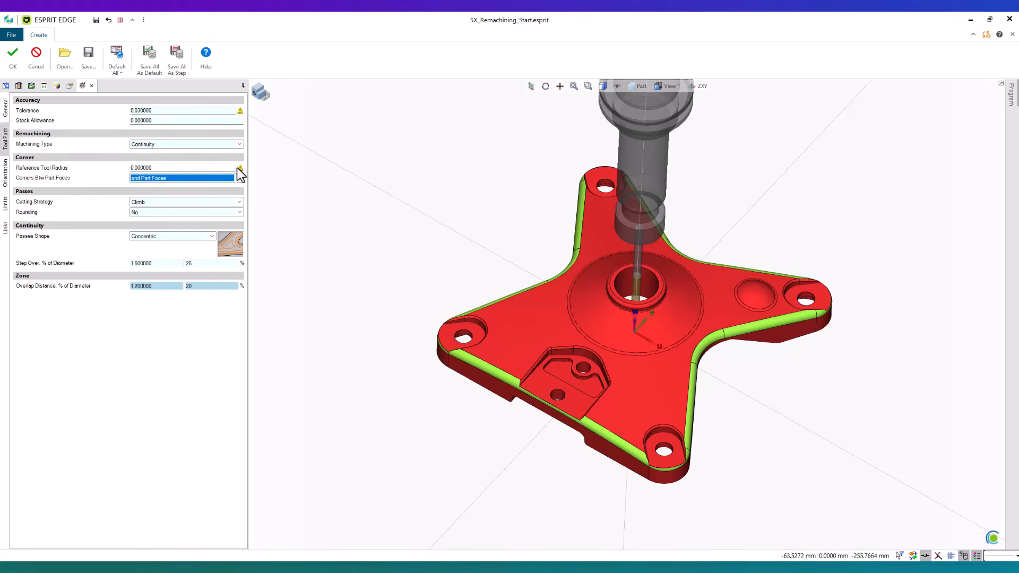
click(192, 178)
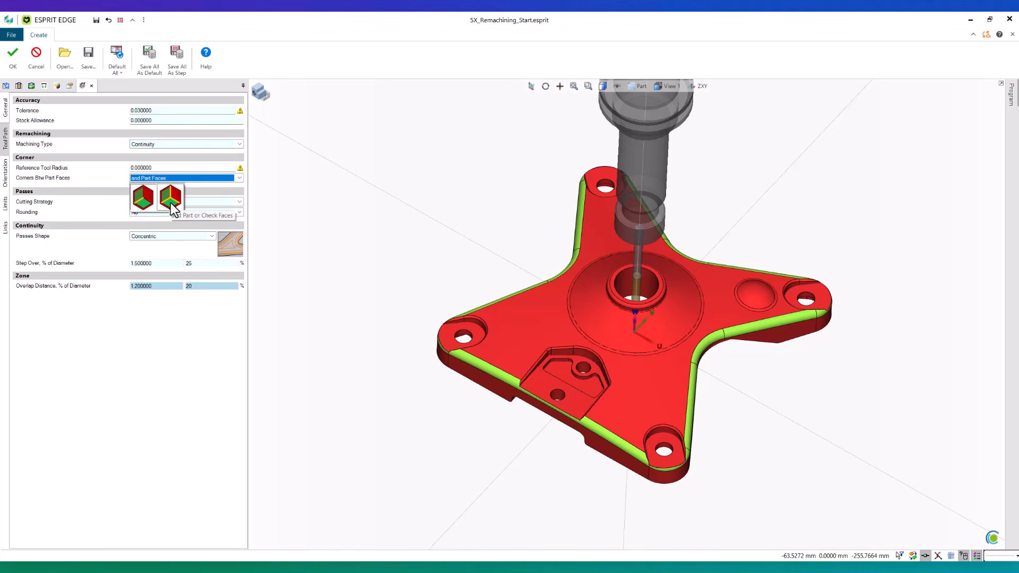
click(101, 183)
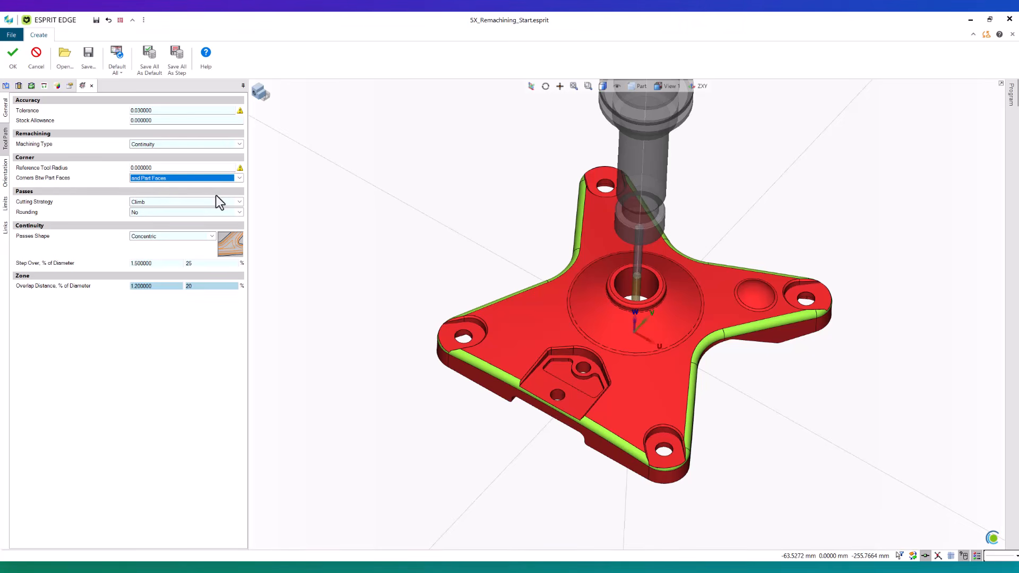
- Set the passes shape to Central Pass Offset with a step over of 17% of the tool diameter
click(143, 239)
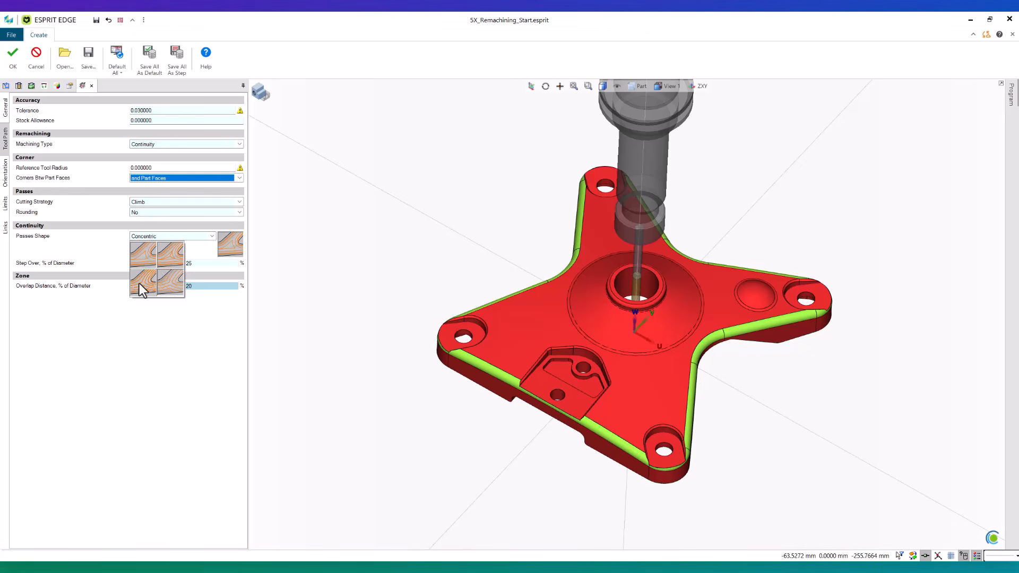
click(167, 285)
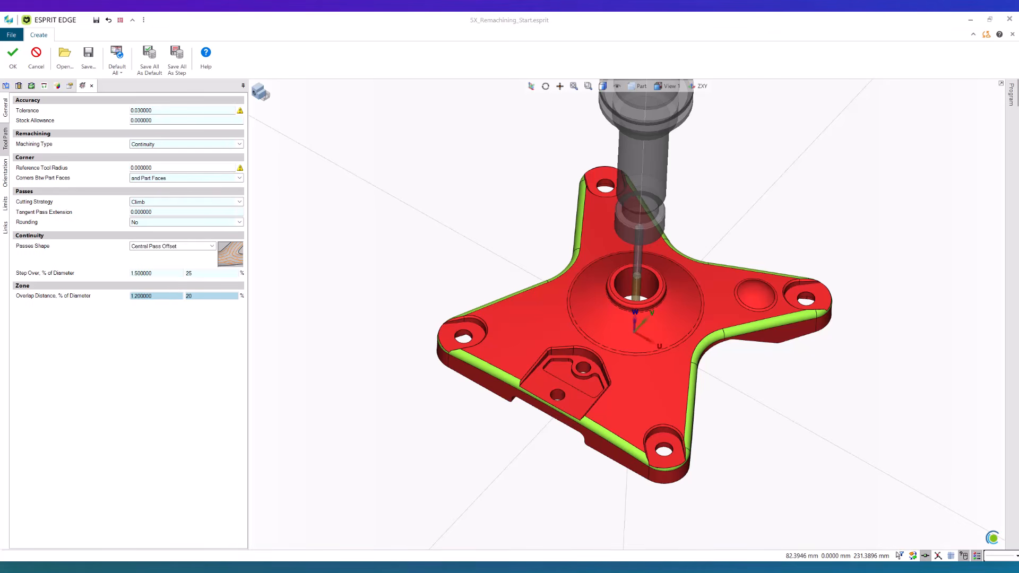
click(192, 274)
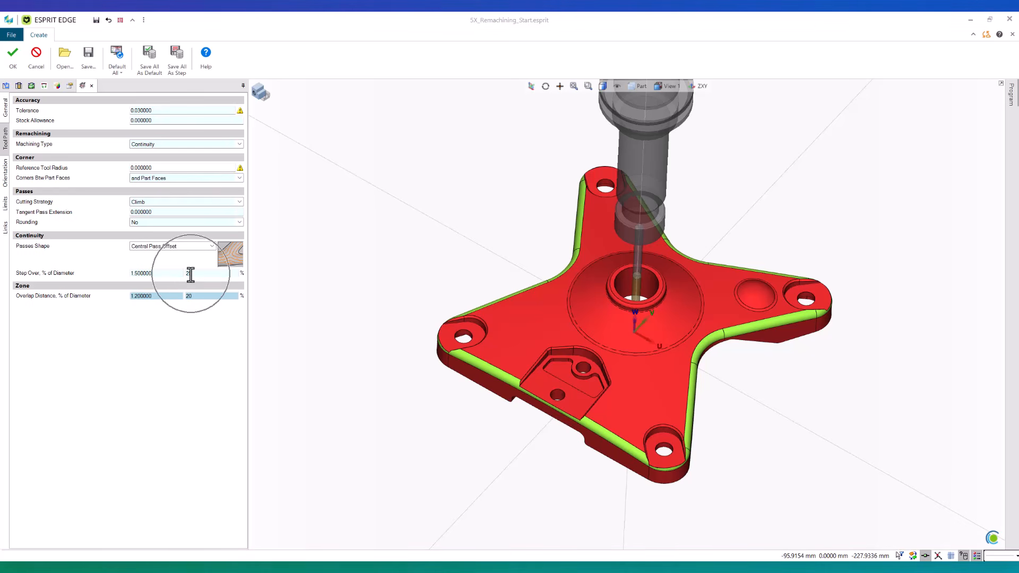
text(17)
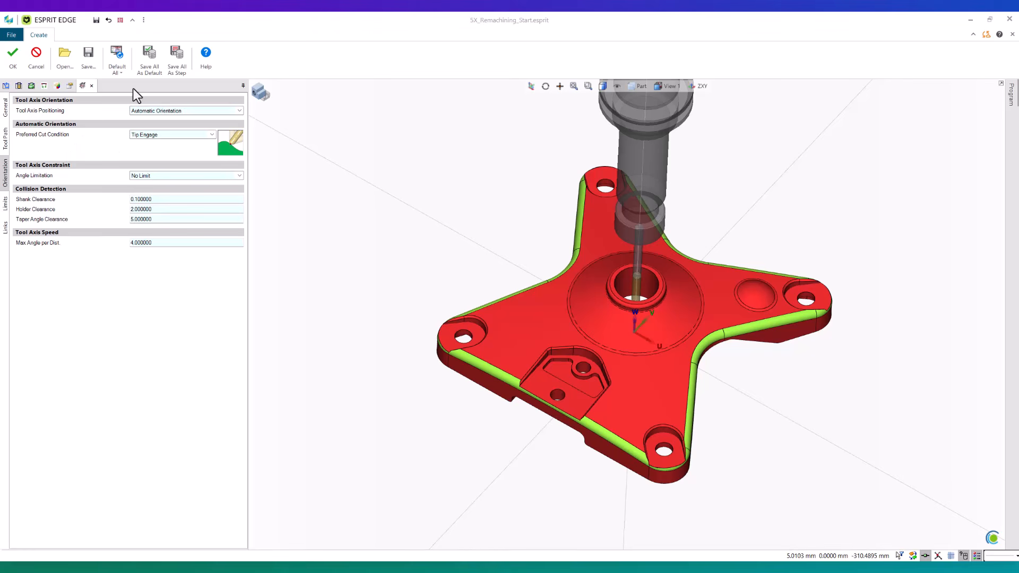
- Set the tool axis positioning to Strategy and Automatic Orientation and add the ZXY workplane to the orientation strategy
click(149, 111)
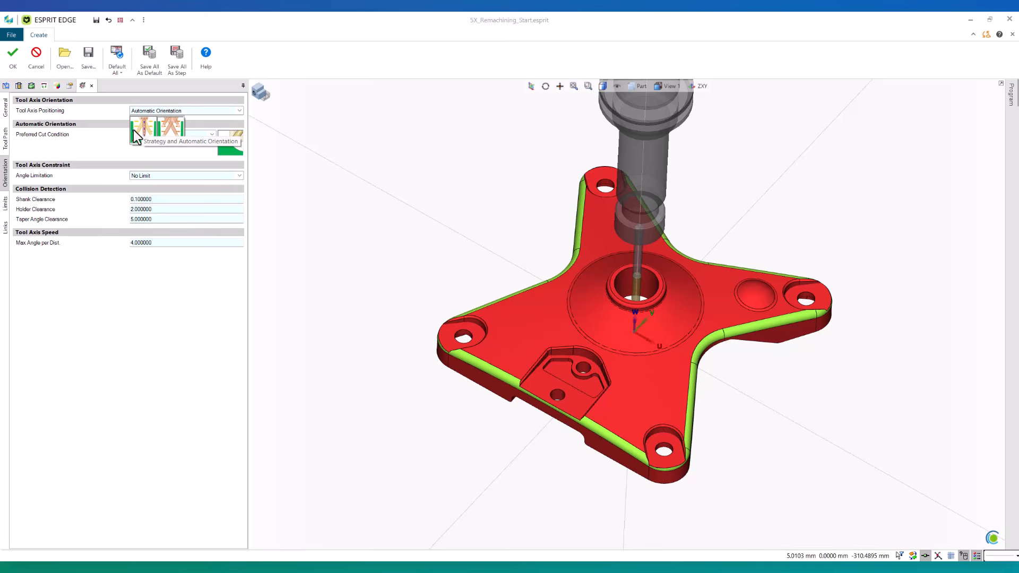
click(133, 130)
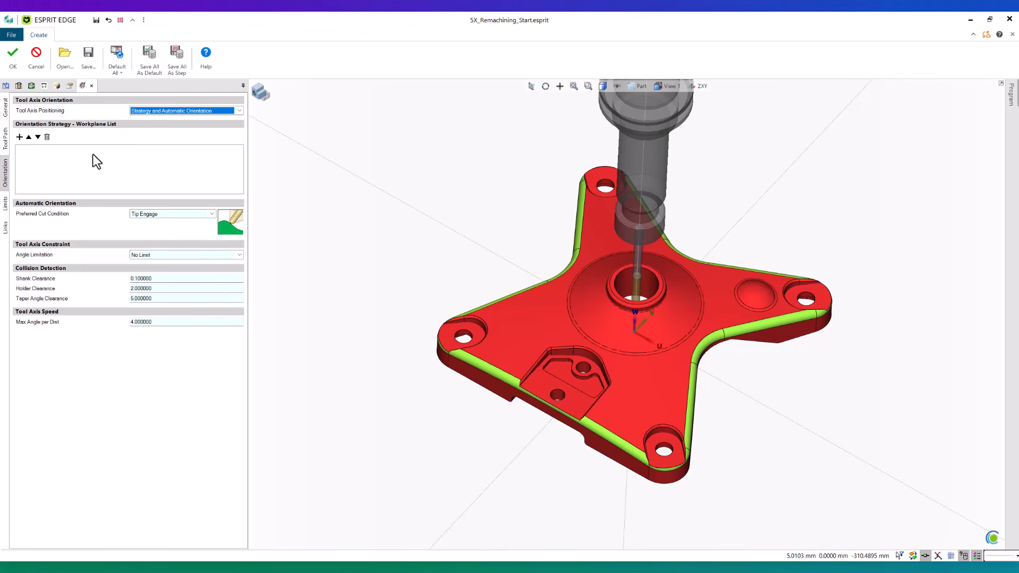
click(19, 137)
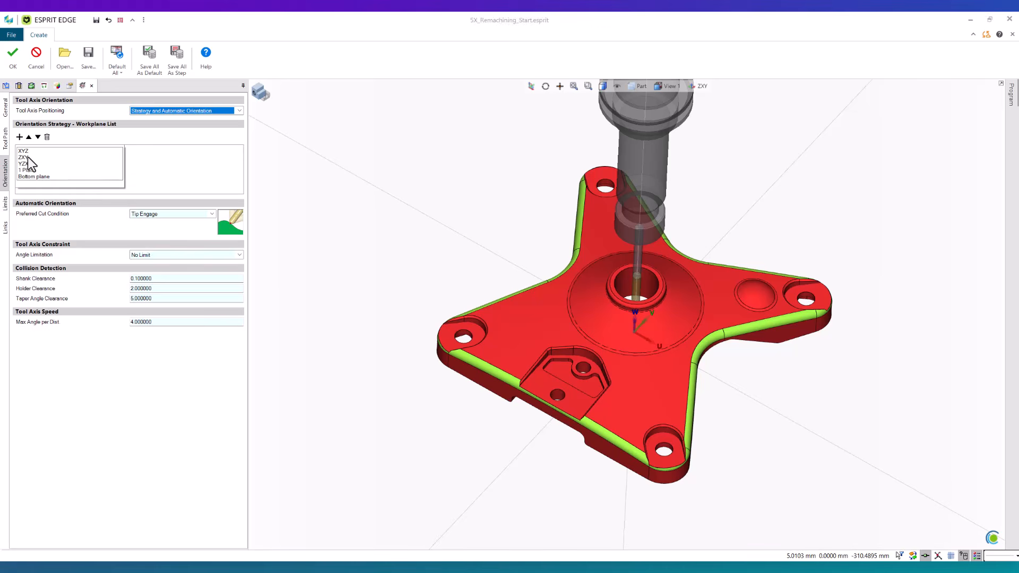
click(25, 157)
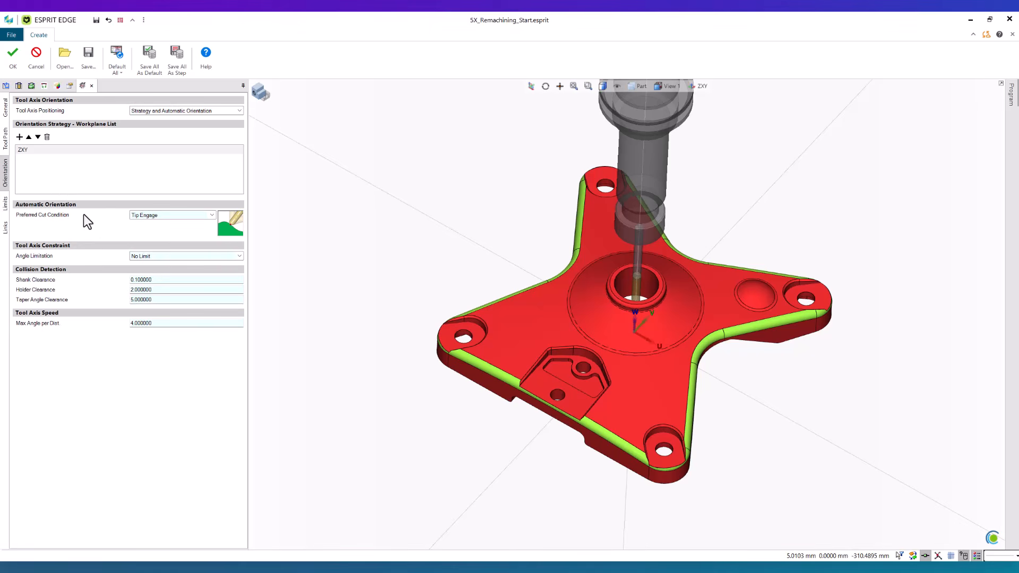
- Choose Tip Engage as the preferred cut condition for the automatic tool orientation
click(144, 216)
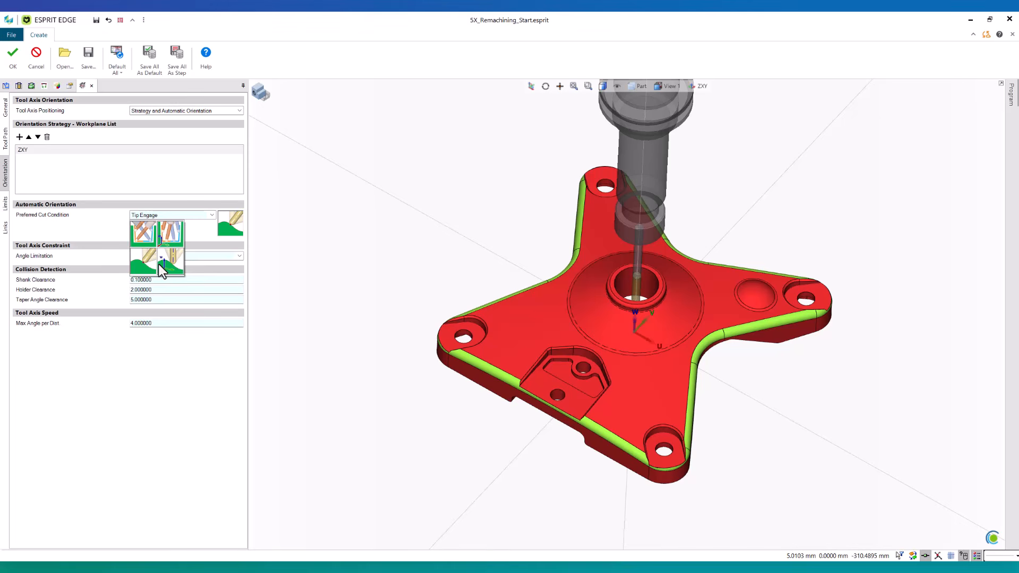
click(140, 265)
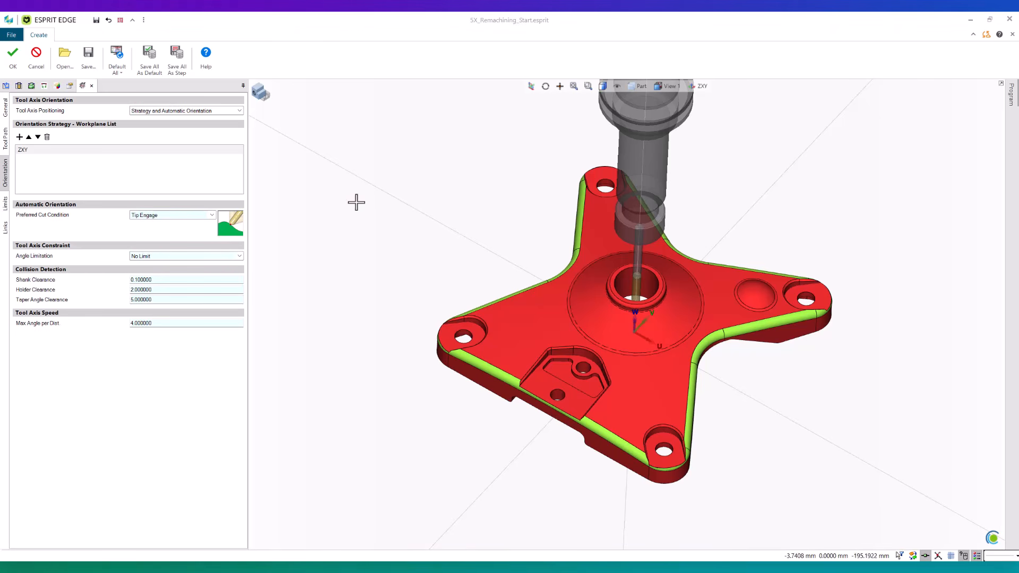
key(ctrl)
key(ctrl)
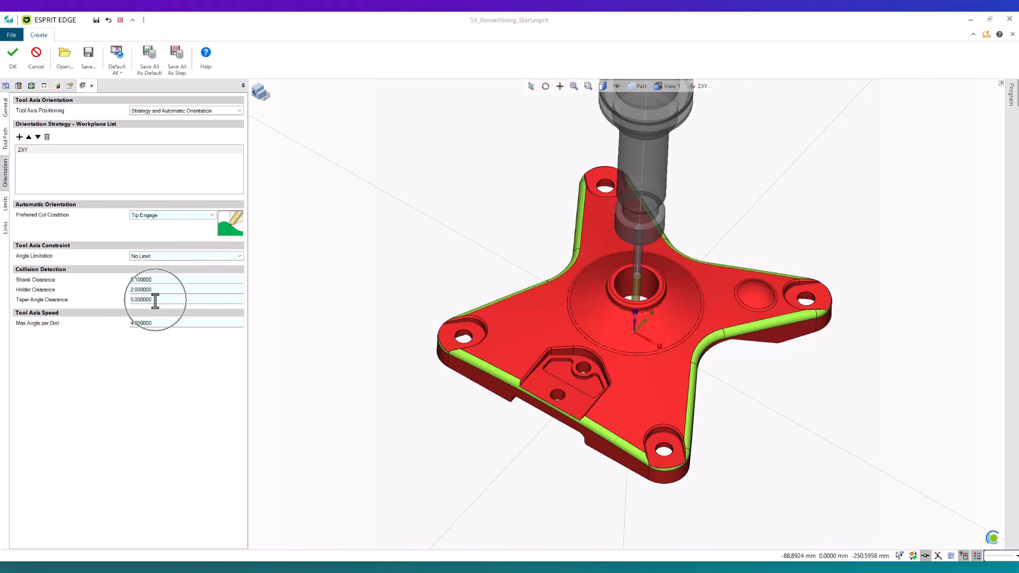
- Check the limits and link settings, leave them at their defaults, and create the remachining operation
click(7, 206)
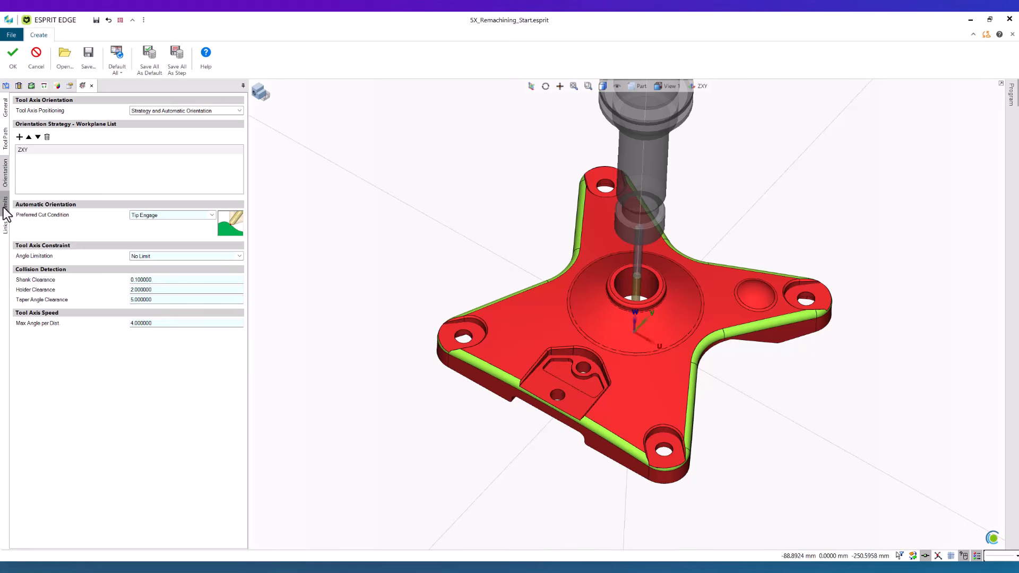
click(5, 203)
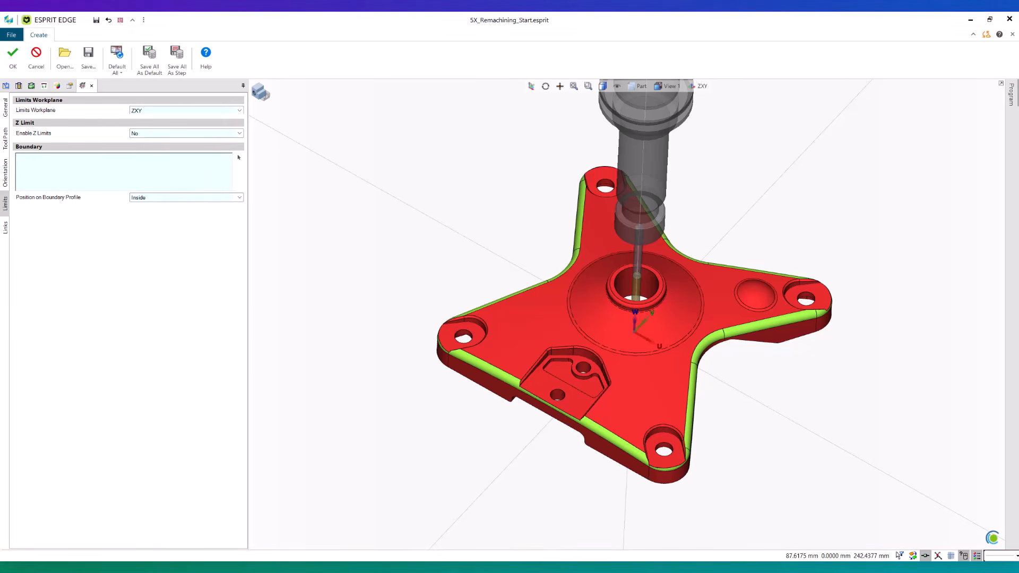
click(7, 228)
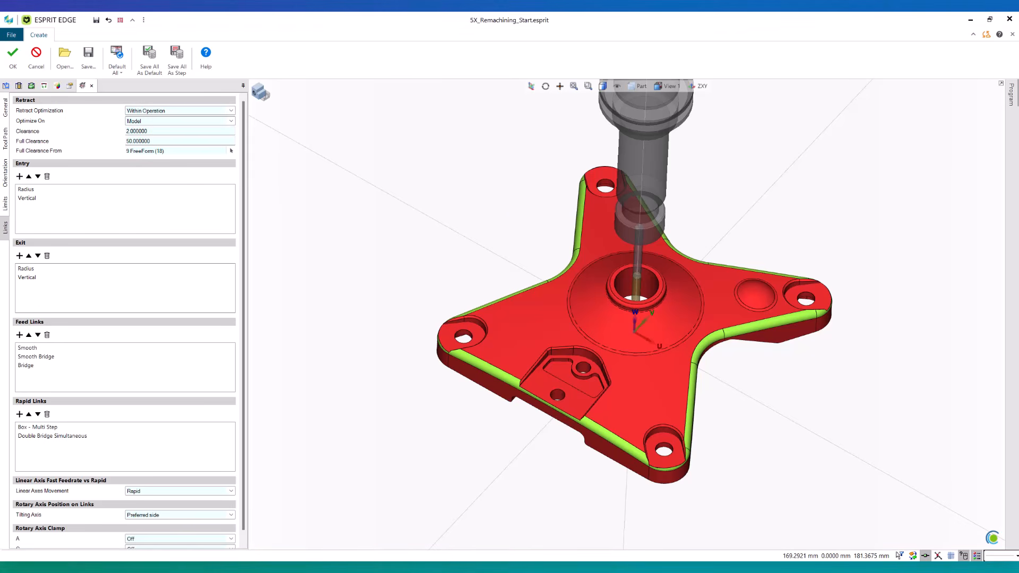
click(17, 58)
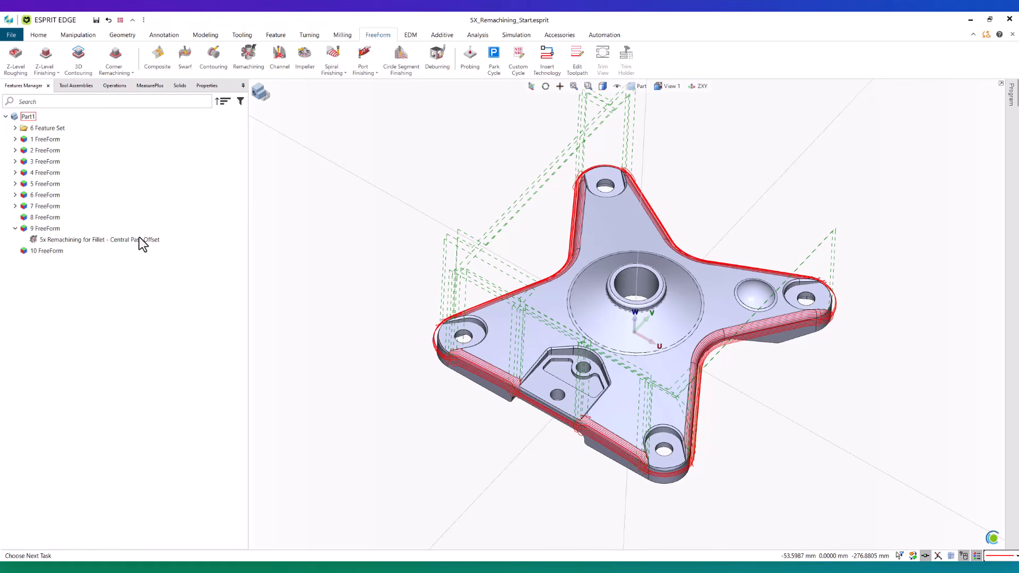
- Review the Central Pass Offset remachining toolpath and run its machine simulation
click(132, 241)
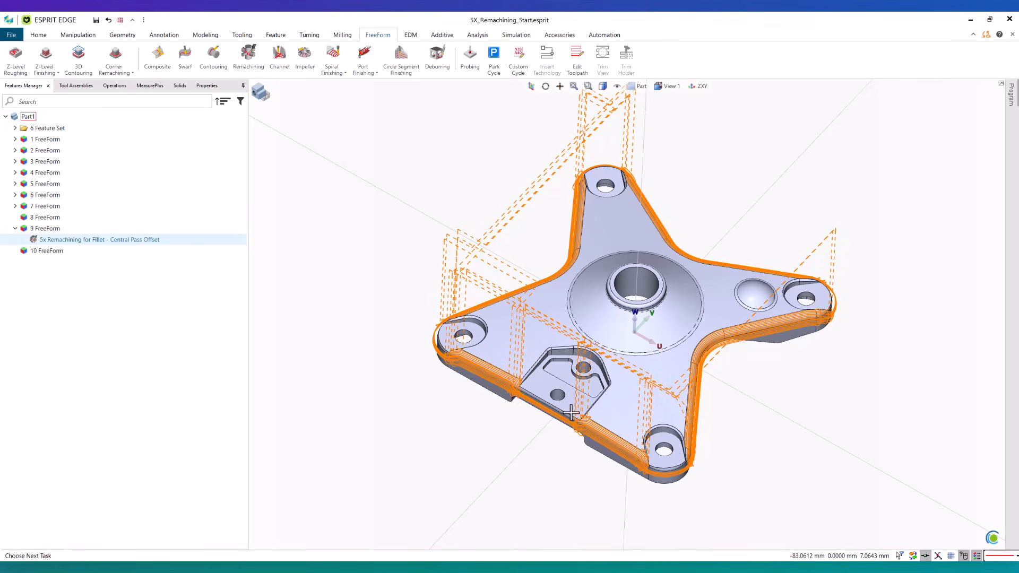
click(410, 174)
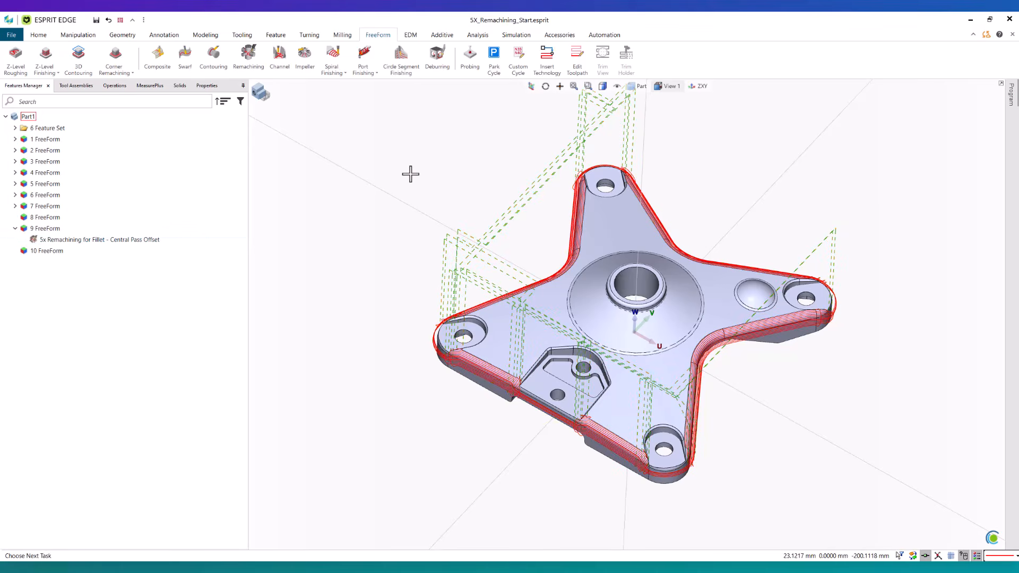
click(91, 241)
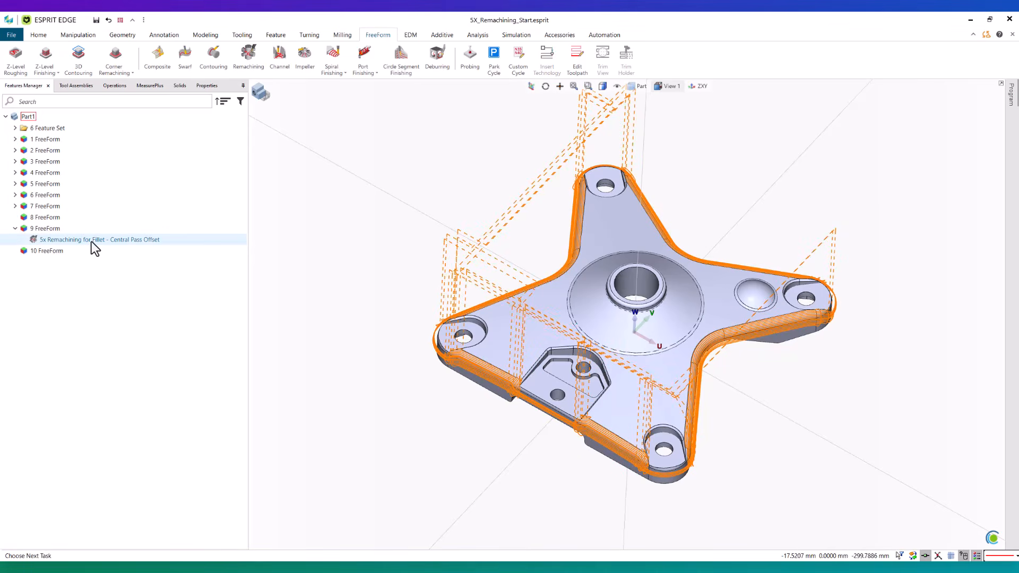
click(514, 34)
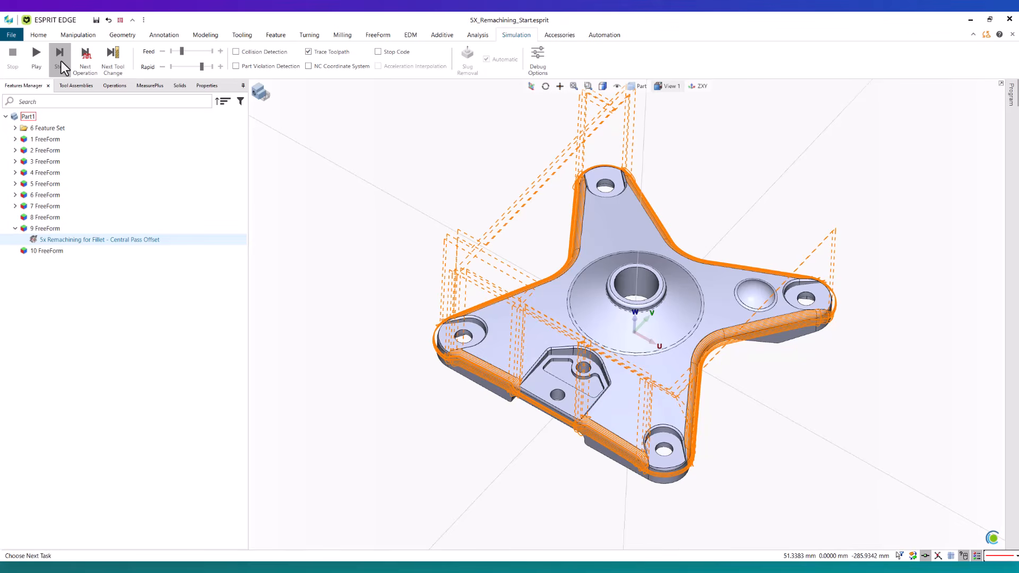
click(44, 64)
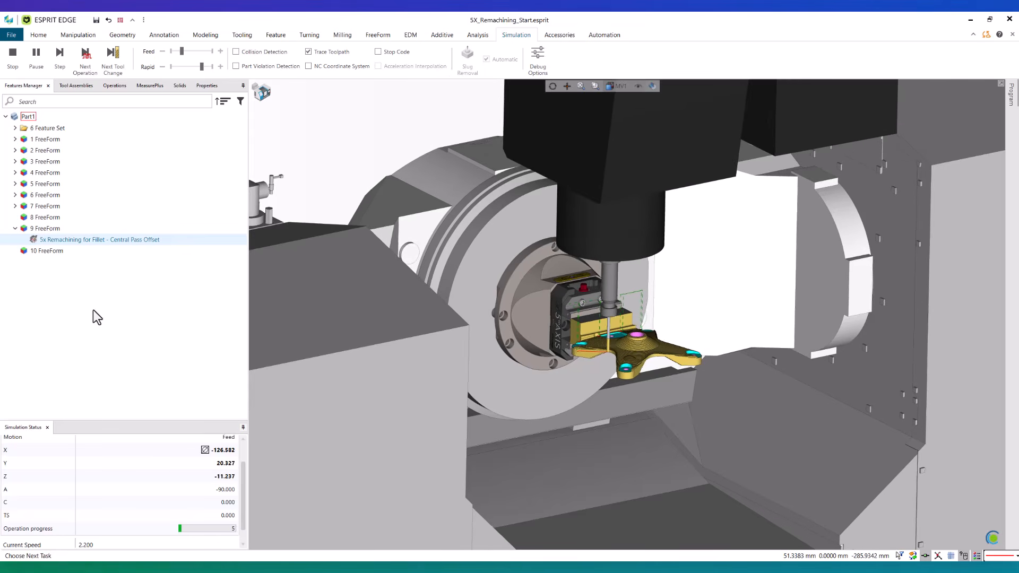
scroll(199, 48, up, 3)
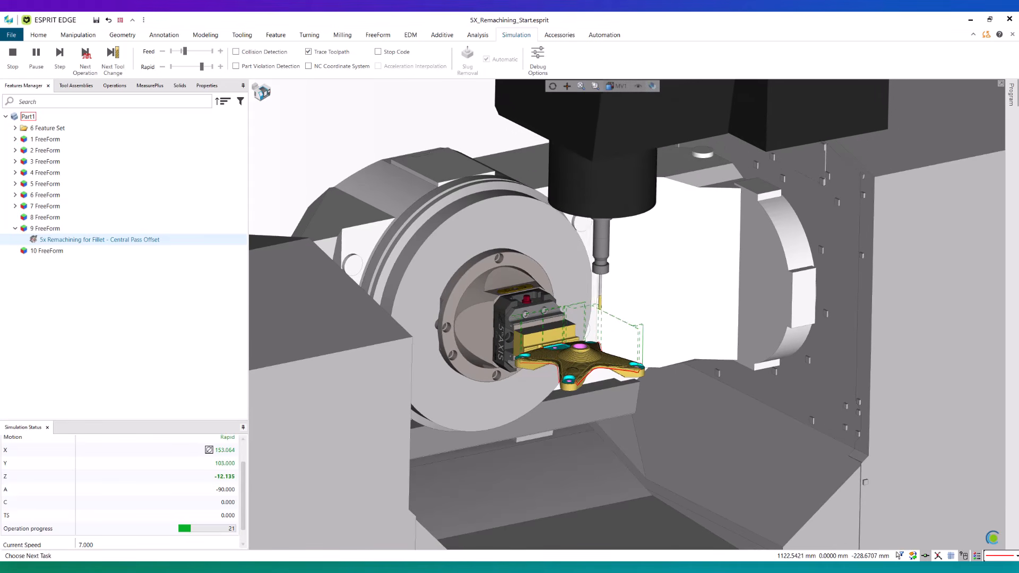
key(ctrl+2)
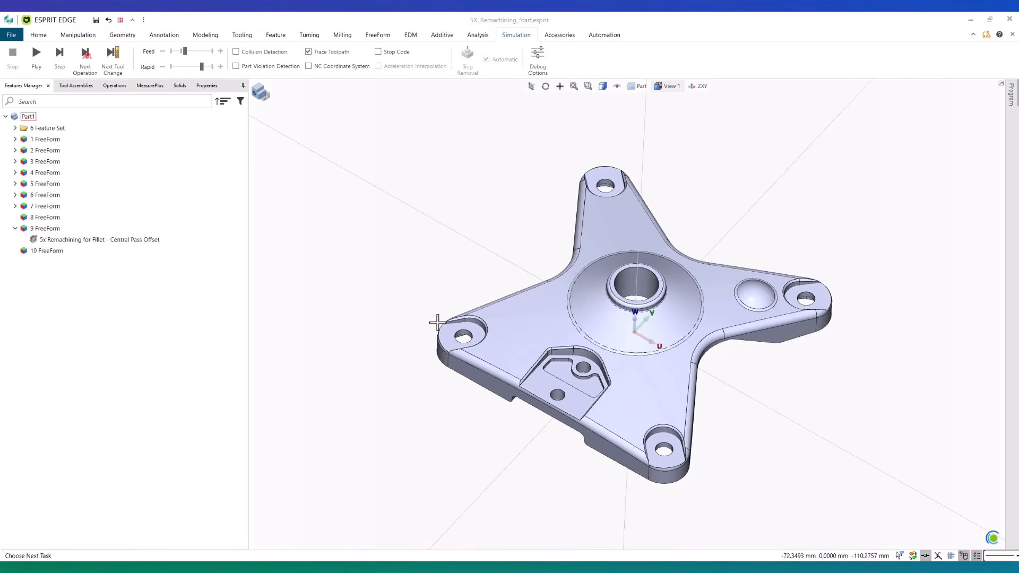
- Start another Remachining operation on the 9 FreeForm feature and name it "5x Remachining for Fillet - Flow"
click(48, 229)
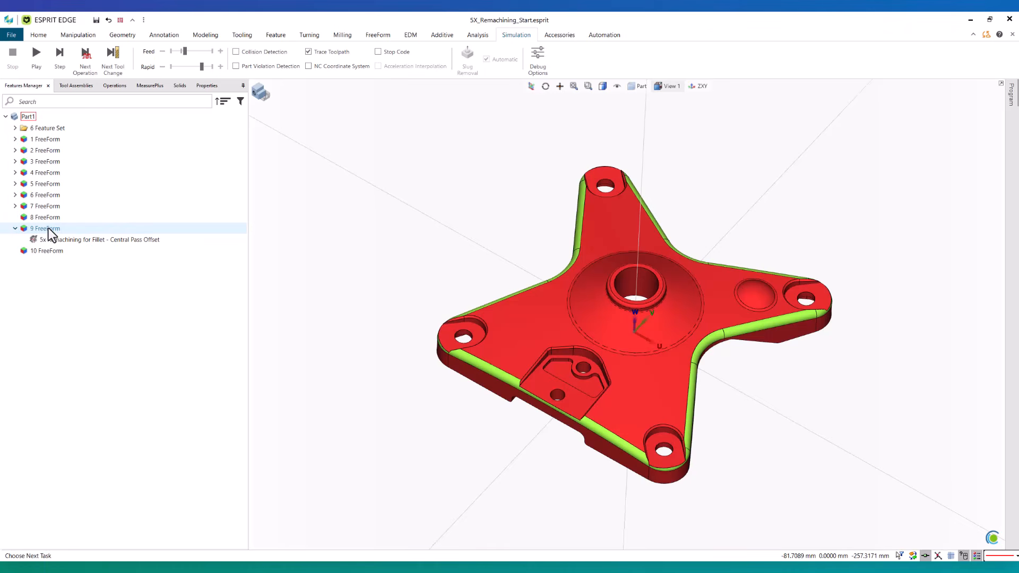
click(378, 35)
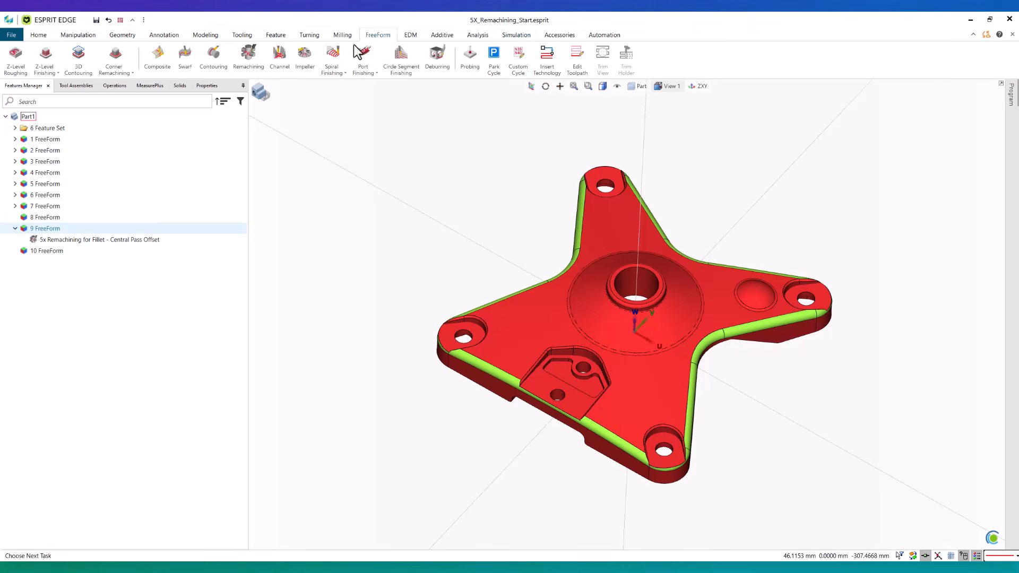
click(246, 59)
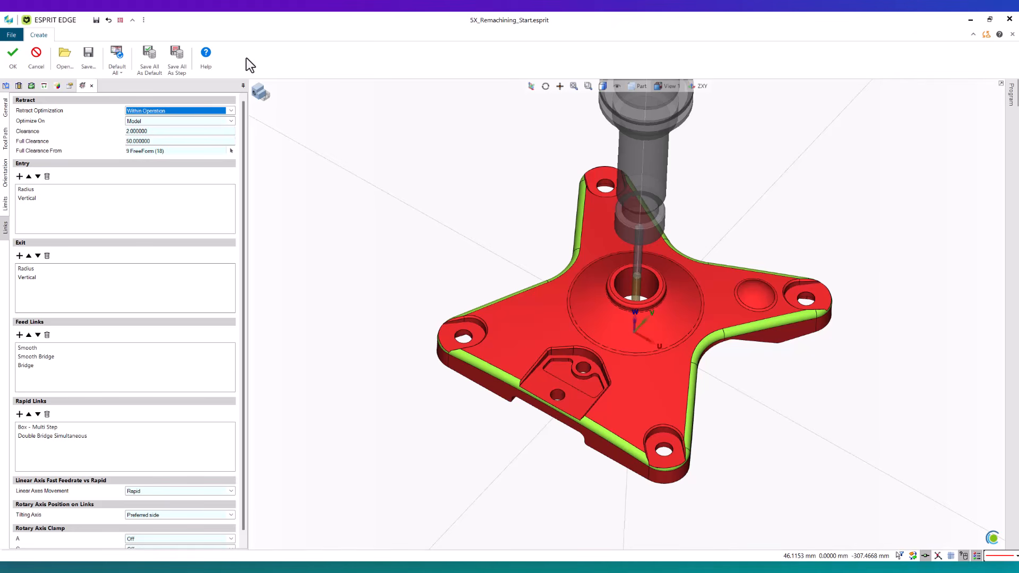
click(6, 109)
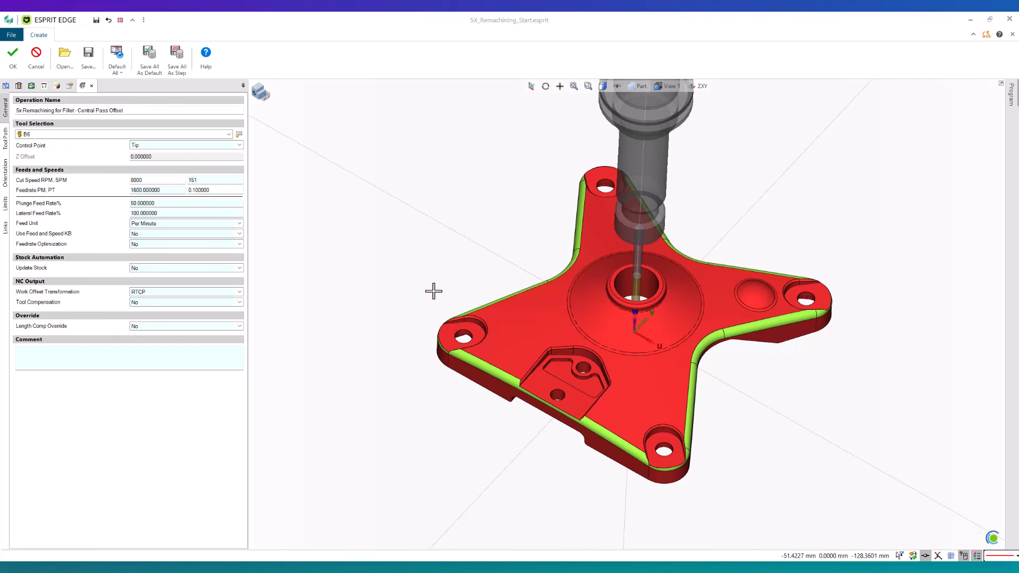
click(137, 112)
drag(130, 111, 78, 125)
text(Fl)
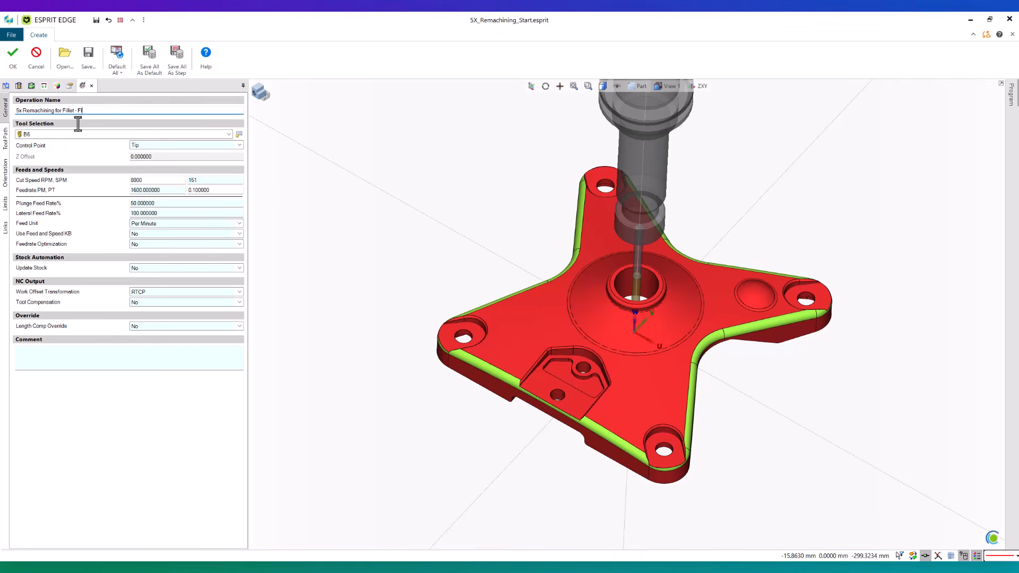
text(ow)
- Set the passes shape to Flow and create the remachining operation
click(6, 144)
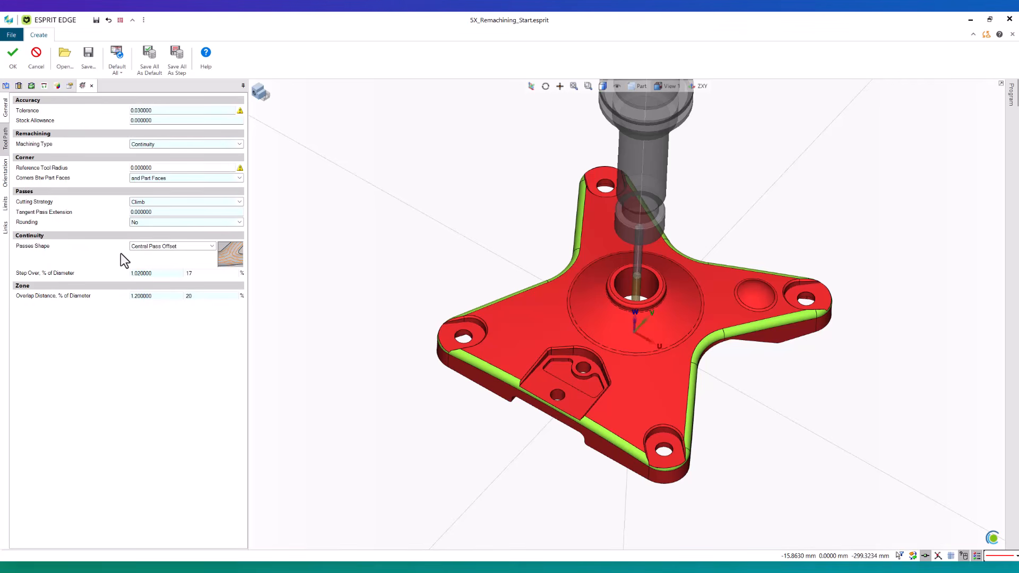
click(143, 248)
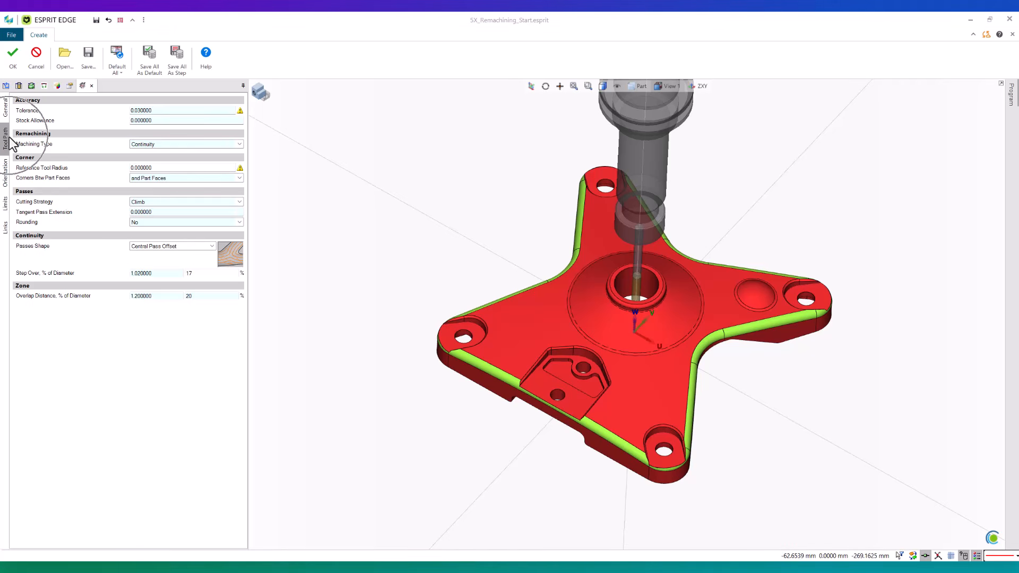
click(182, 247)
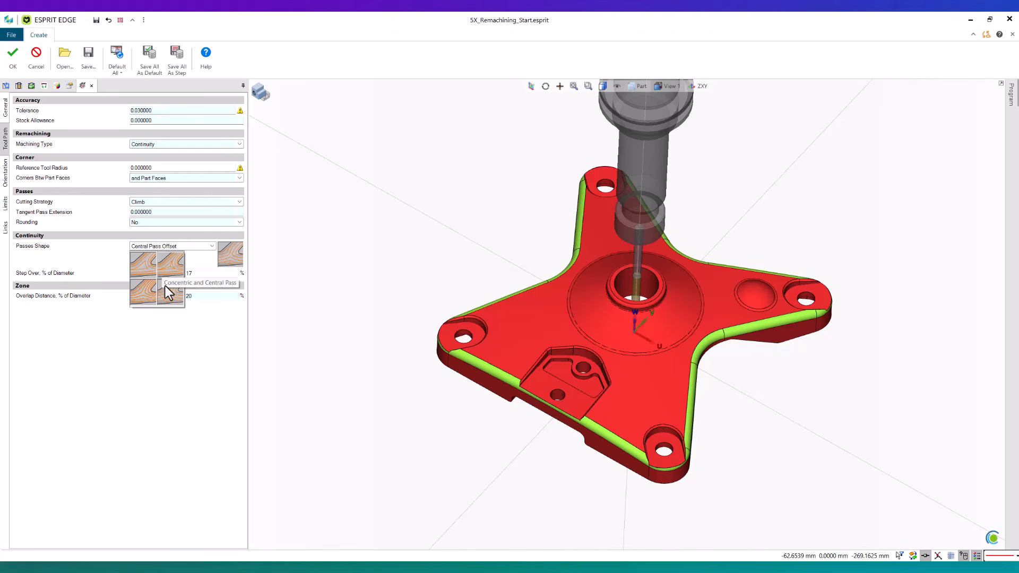
click(138, 291)
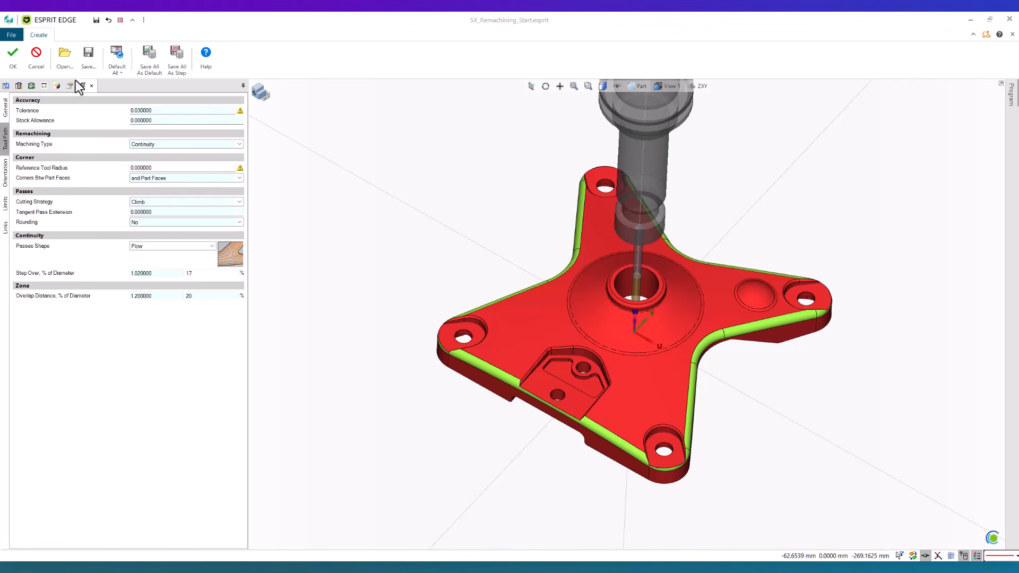
click(13, 58)
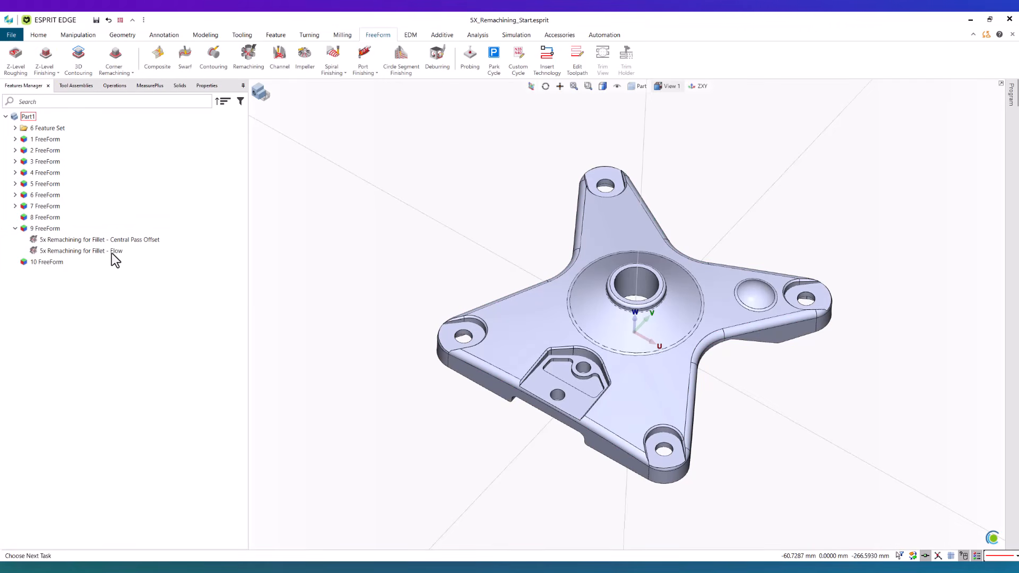
- Inspect the Flow remachining toolpath up close, simulate it on the machine, and stop the simulation
click(115, 251)
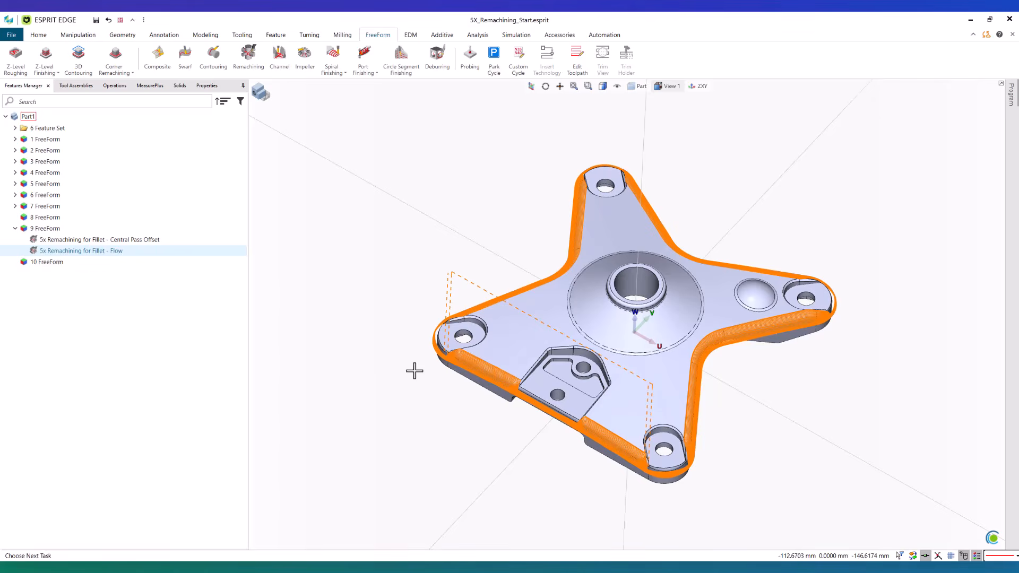
scroll(584, 425, up, 2)
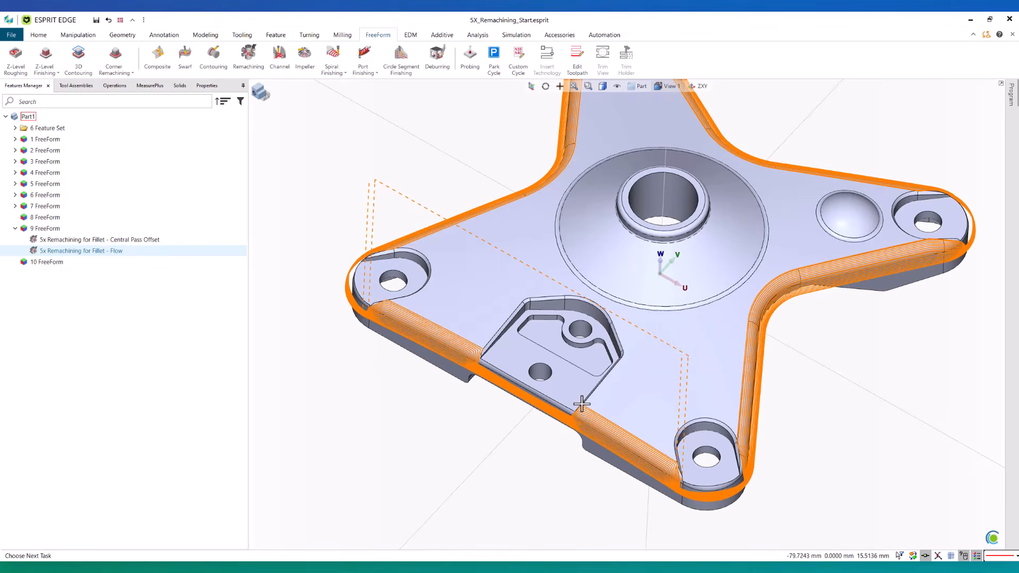
scroll(346, 168, down, 2)
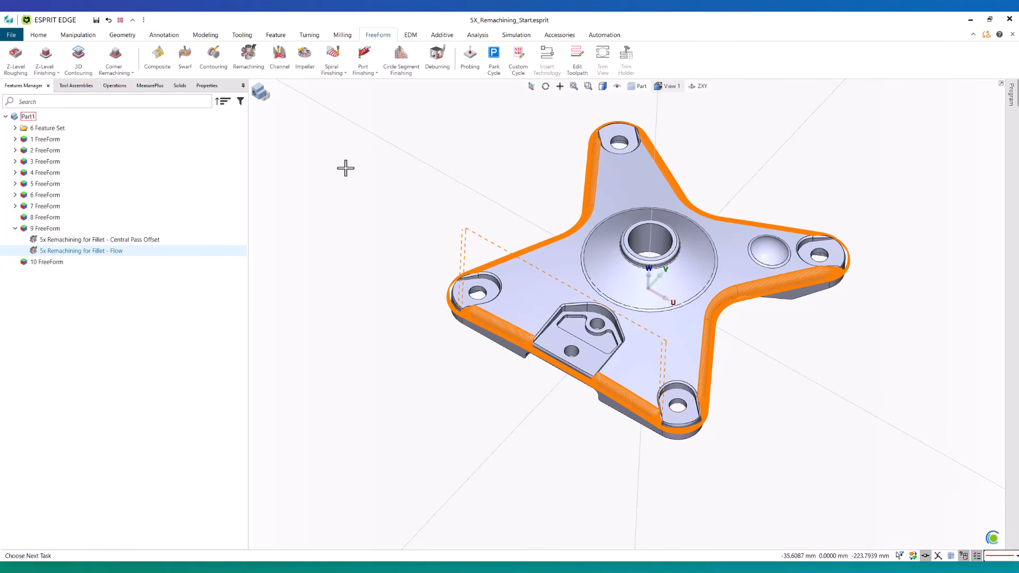
click(516, 35)
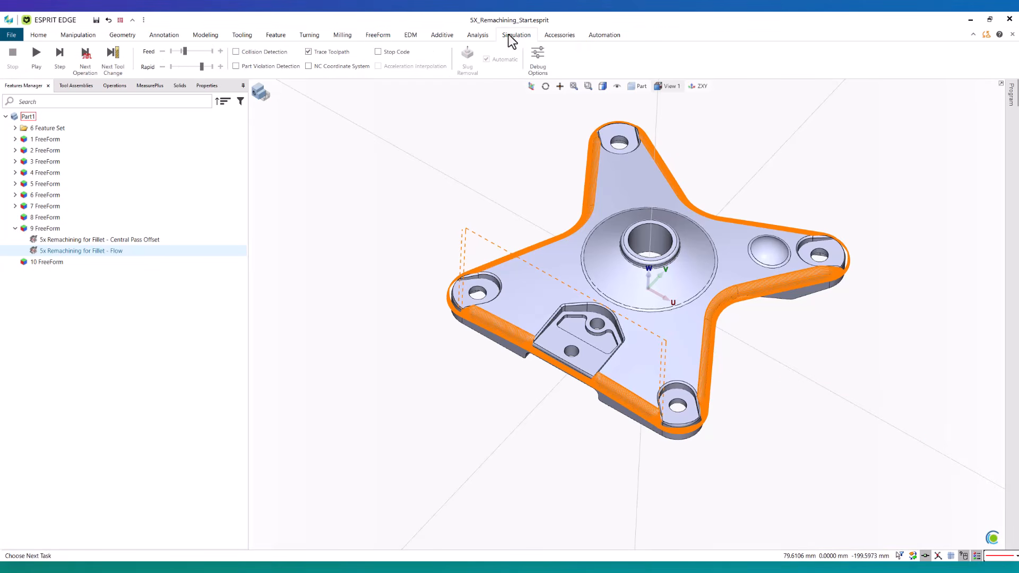
click(36, 62)
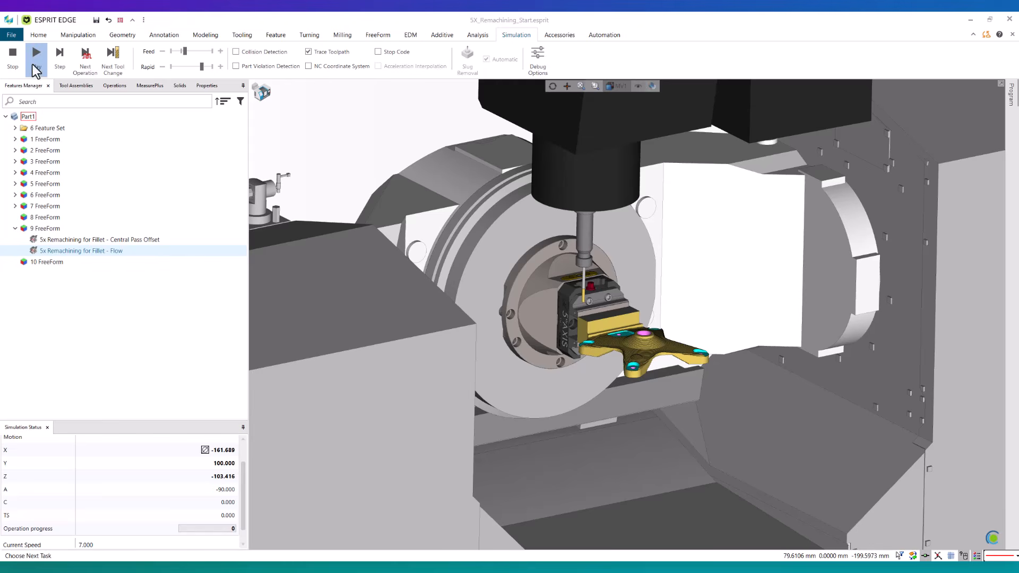
click(33, 65)
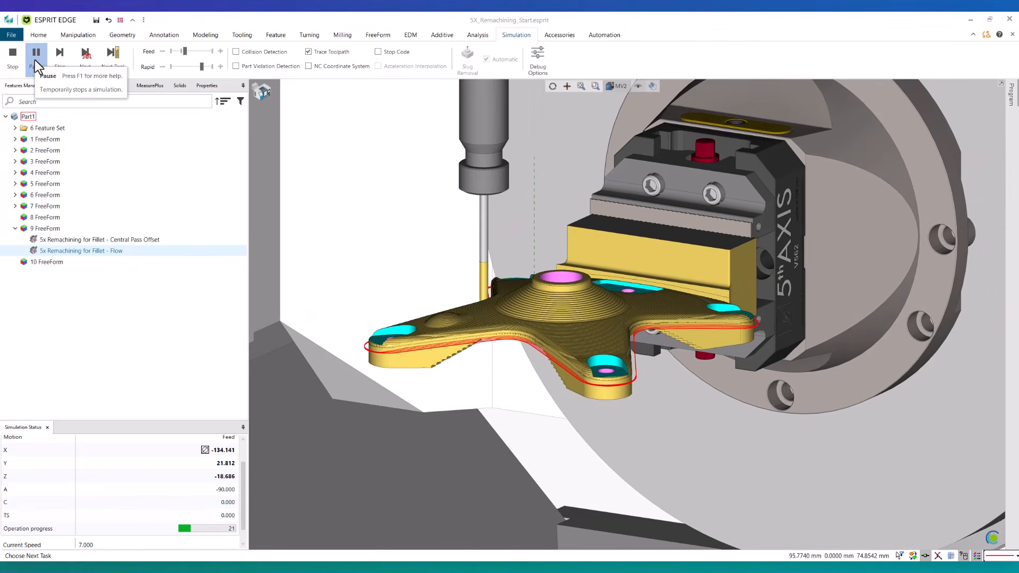
click(34, 59)
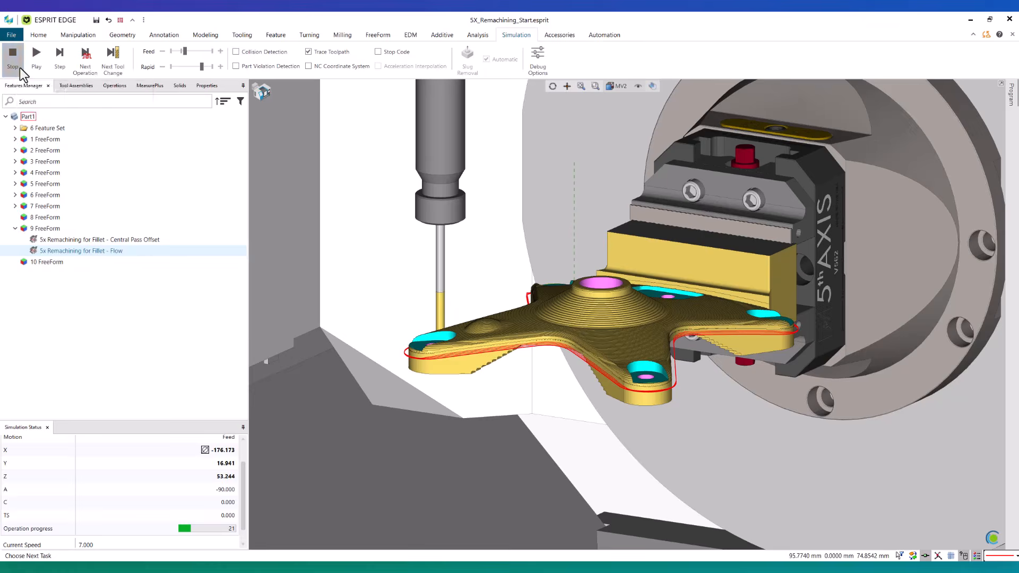
click(16, 63)
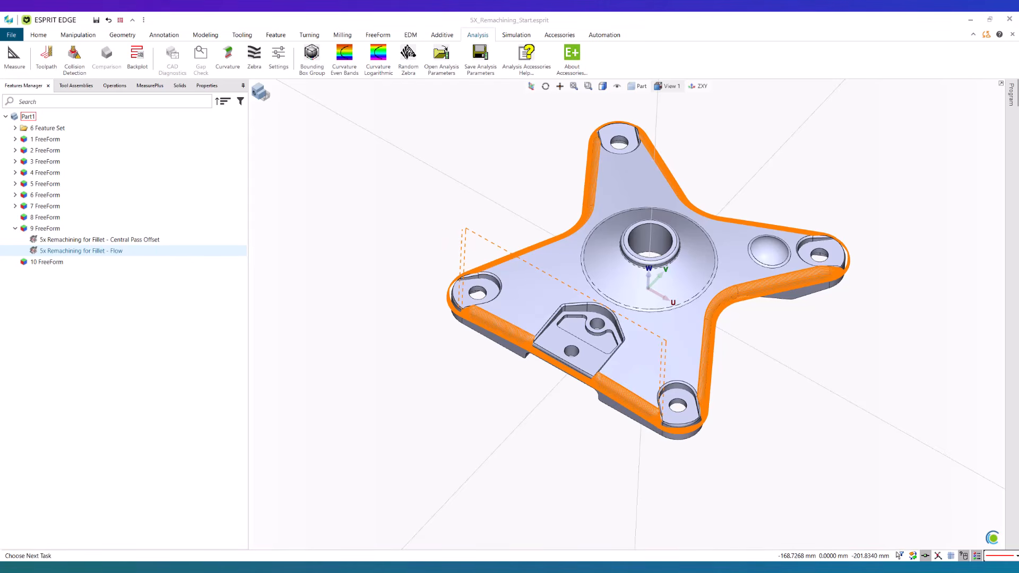
click(193, 298)
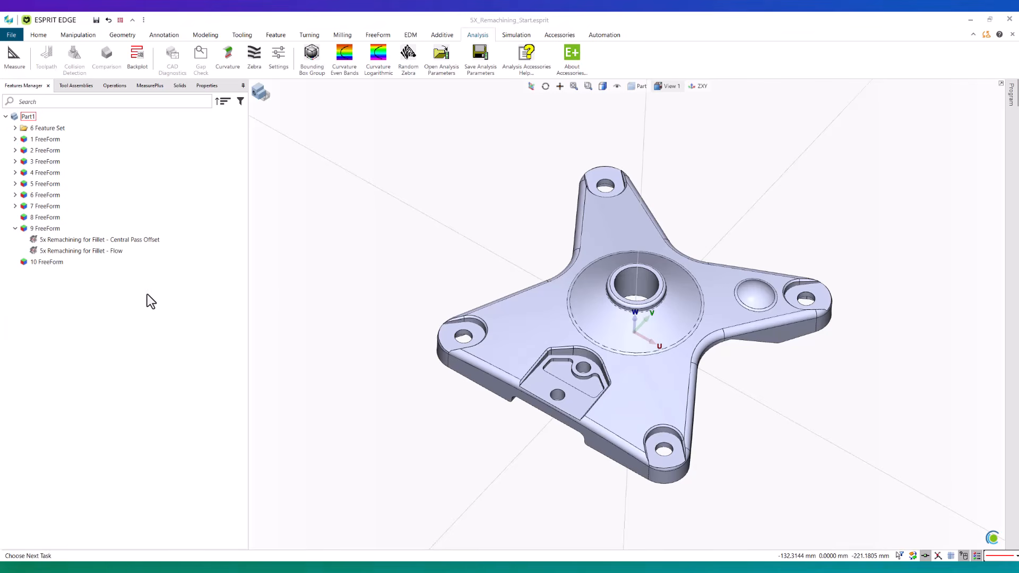
- Examine the part and check surfaces of the 10 FreeForm feature from View 2 and View 1
click(55, 263)
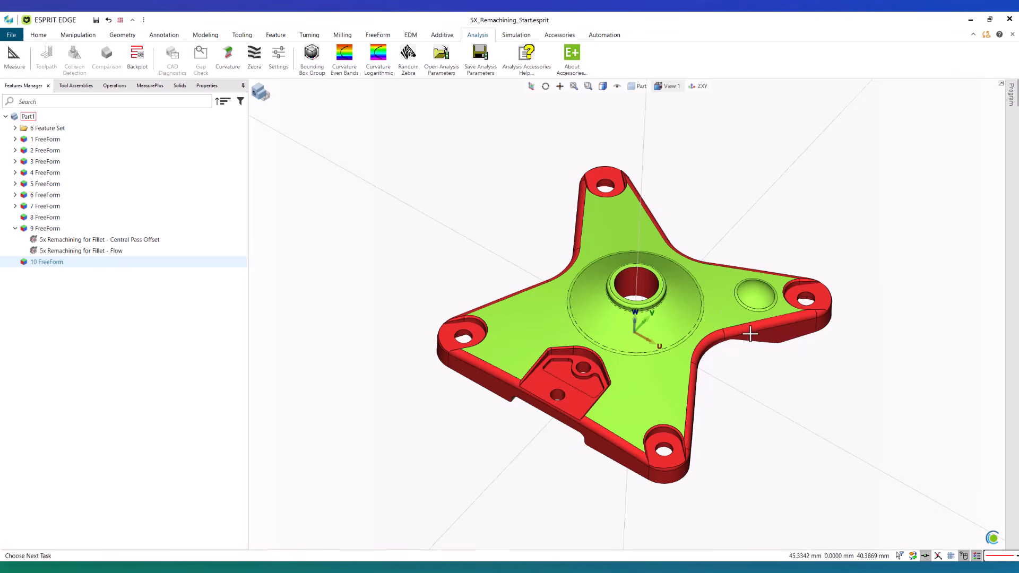
click(668, 86)
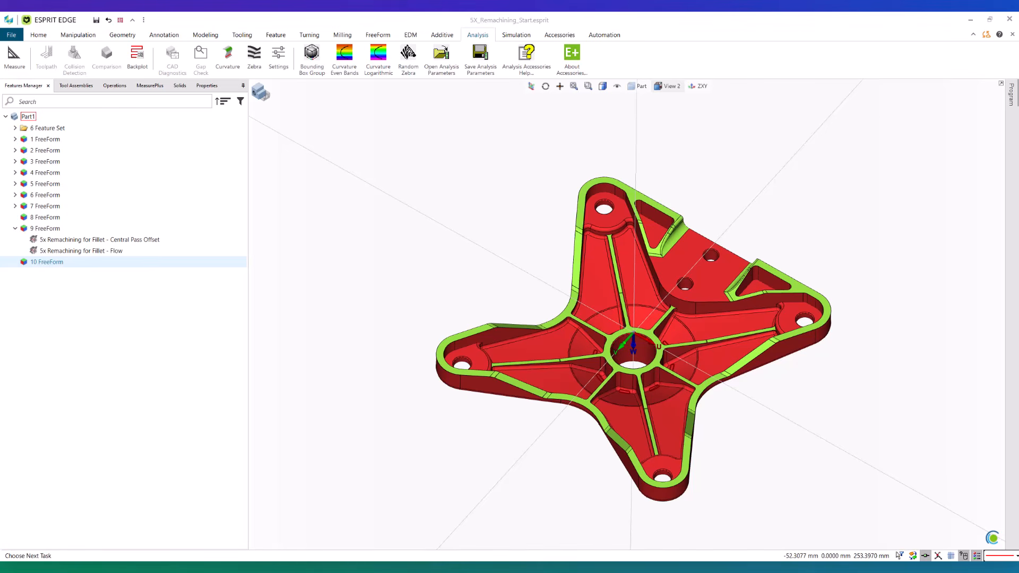
click(668, 86)
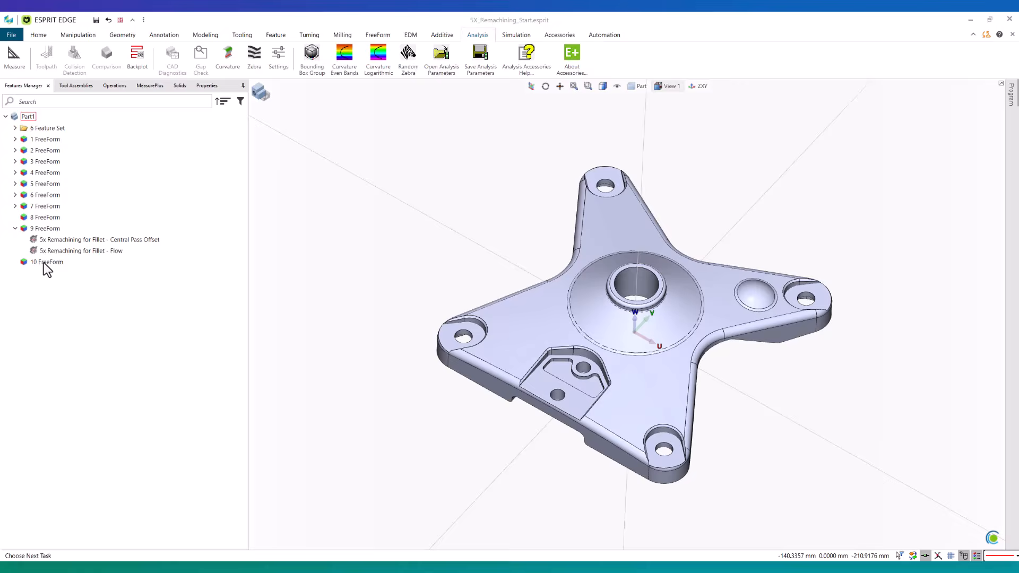
- Start a Global Finishing operation on the 10 FreeForm feature, name it "Global Finishing", and select tool B6
click(44, 262)
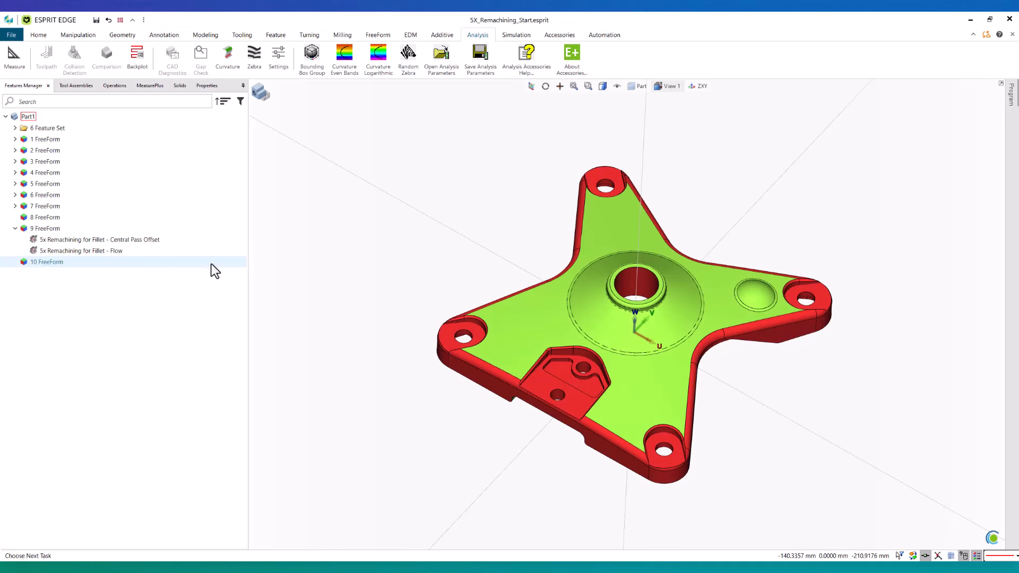
click(377, 35)
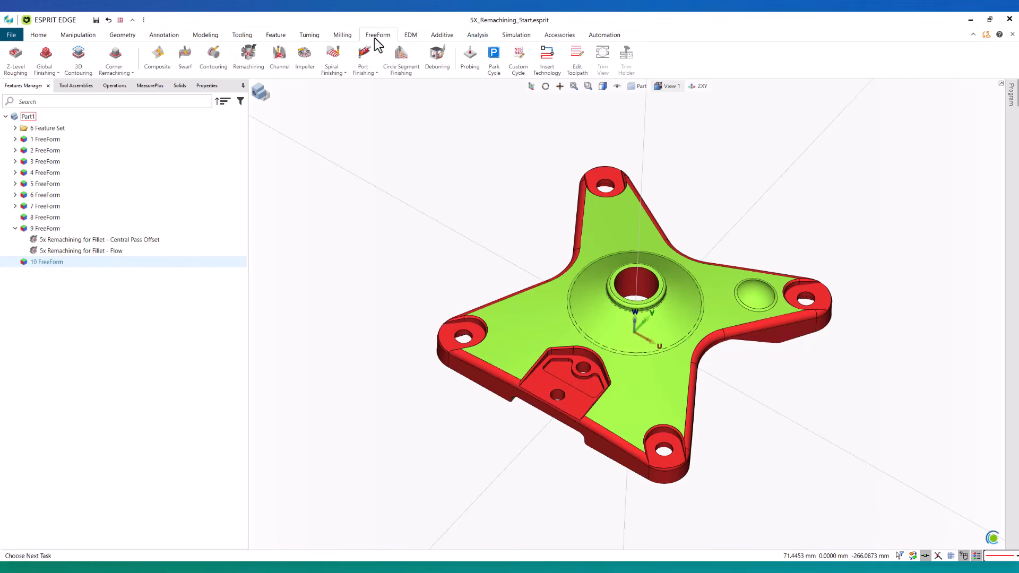
click(49, 60)
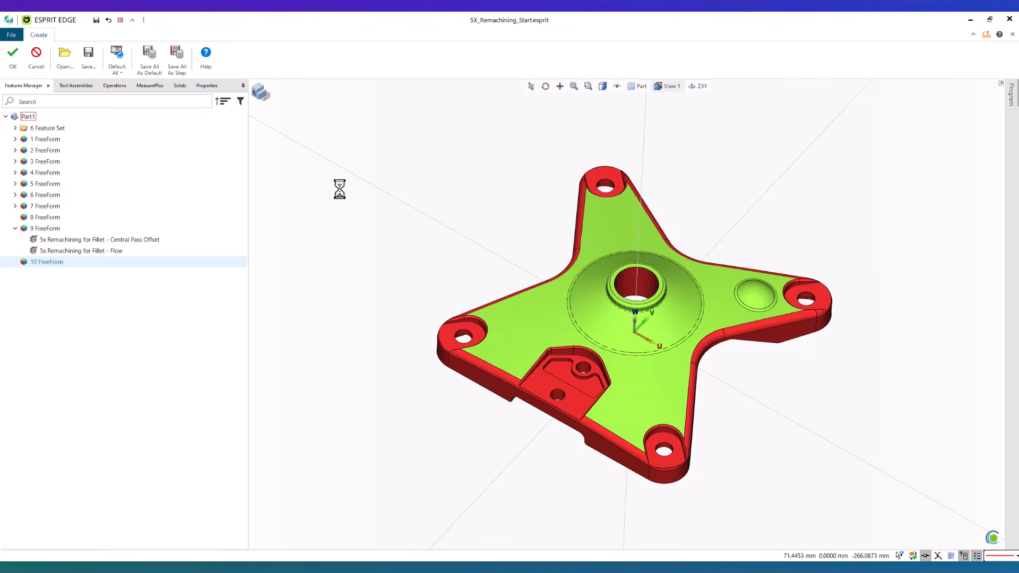
text(Gl)
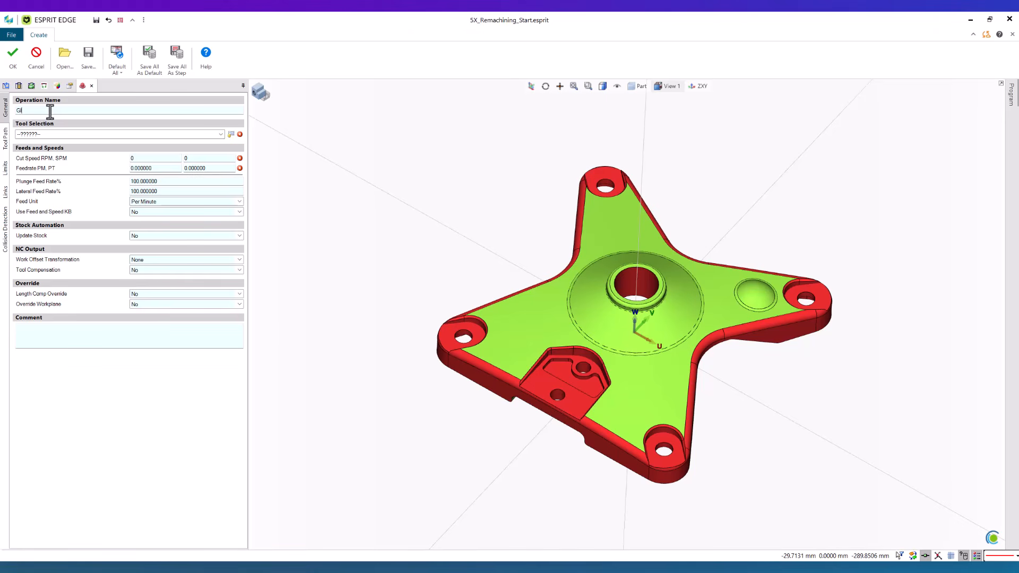
text(obal Finishing)
click(52, 134)
click(40, 241)
- Set the cut speed to 5000 RPM and the feedrate to 1000 per minute
click(140, 180)
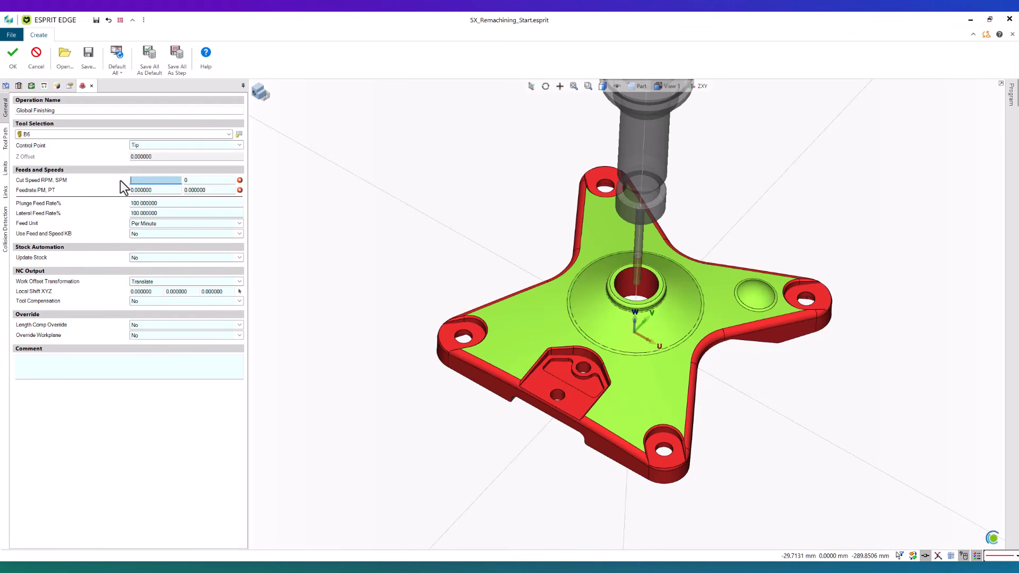
text(5000)
key(Tab)
text(1000)
key(Tab)
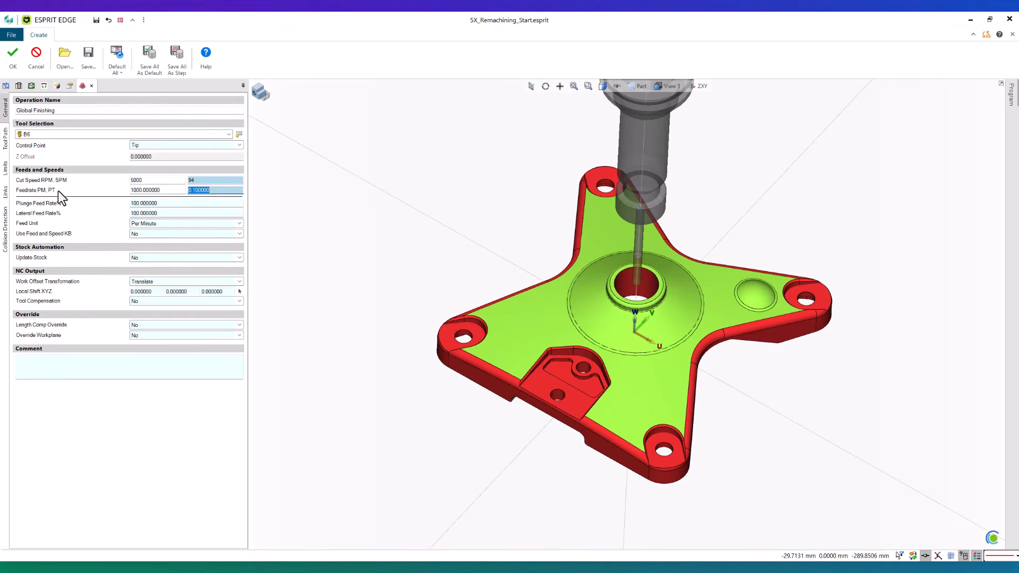
- Set the slope angle threshold to 30, the steep pass incremental depth to 1.2, and the shallow pass step over to 1
click(8, 142)
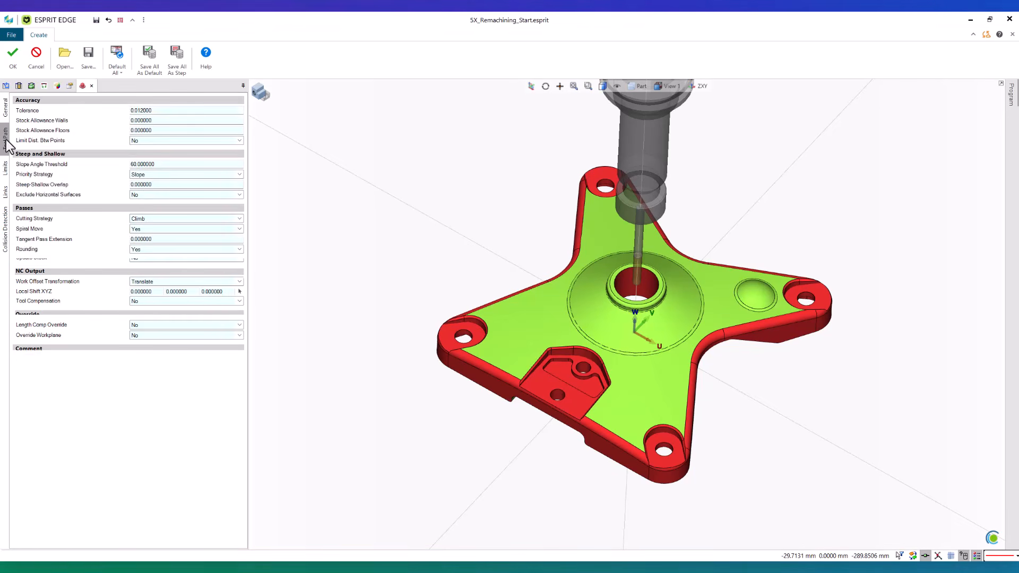
click(177, 165)
text(30)
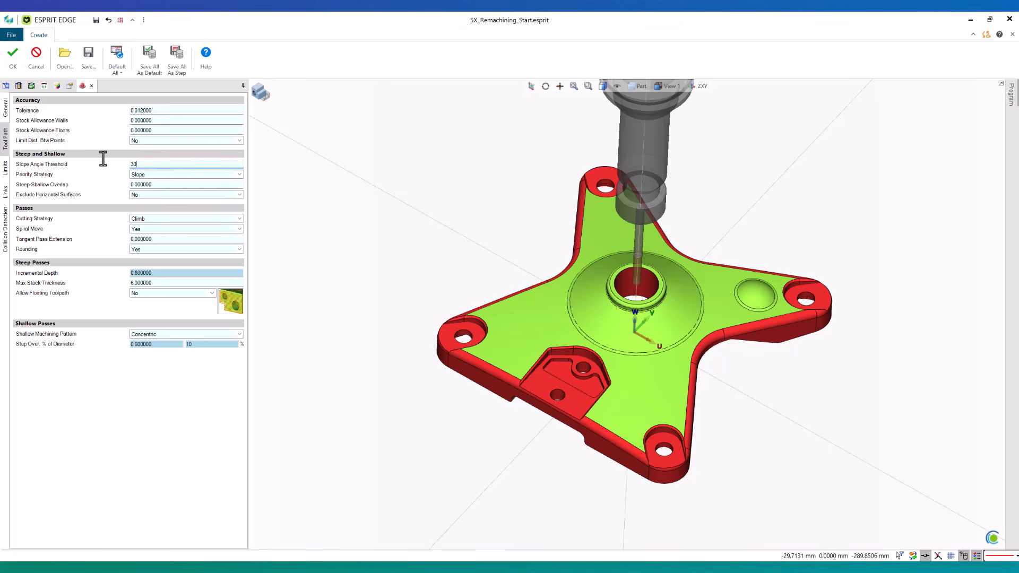
key(Tab)
click(164, 273)
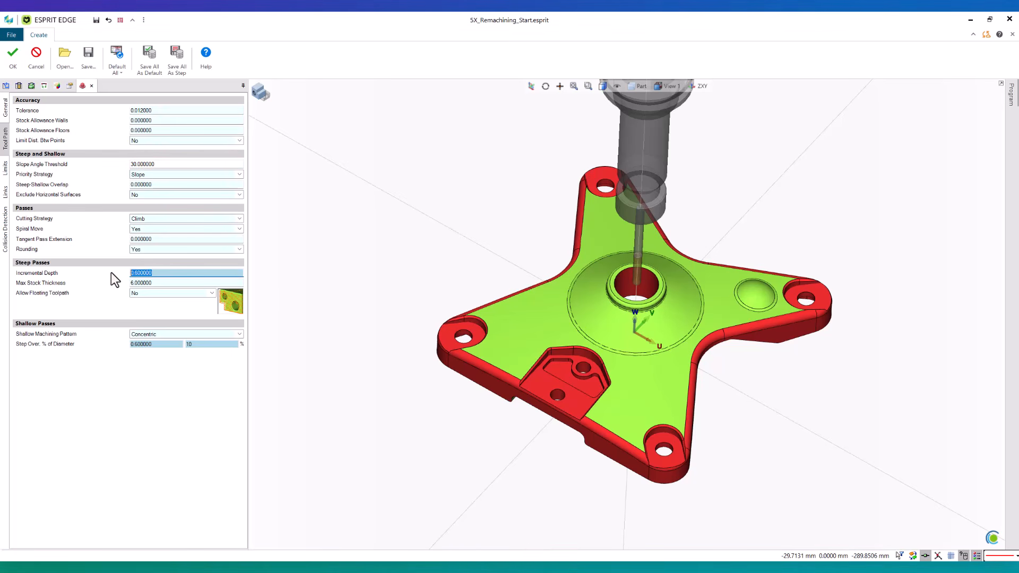
text(1.2)
key(Tab)
click(166, 345)
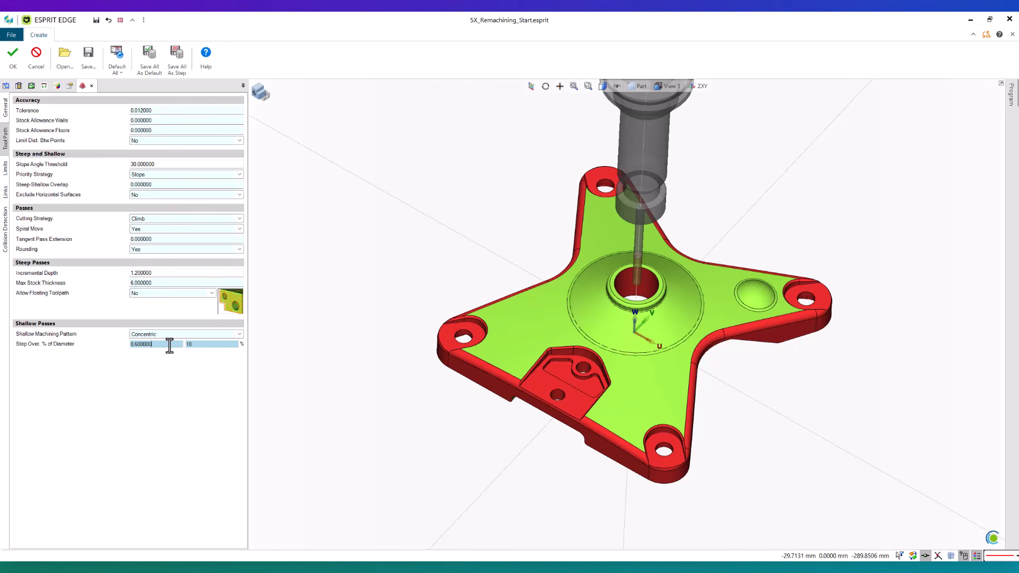
text(0)
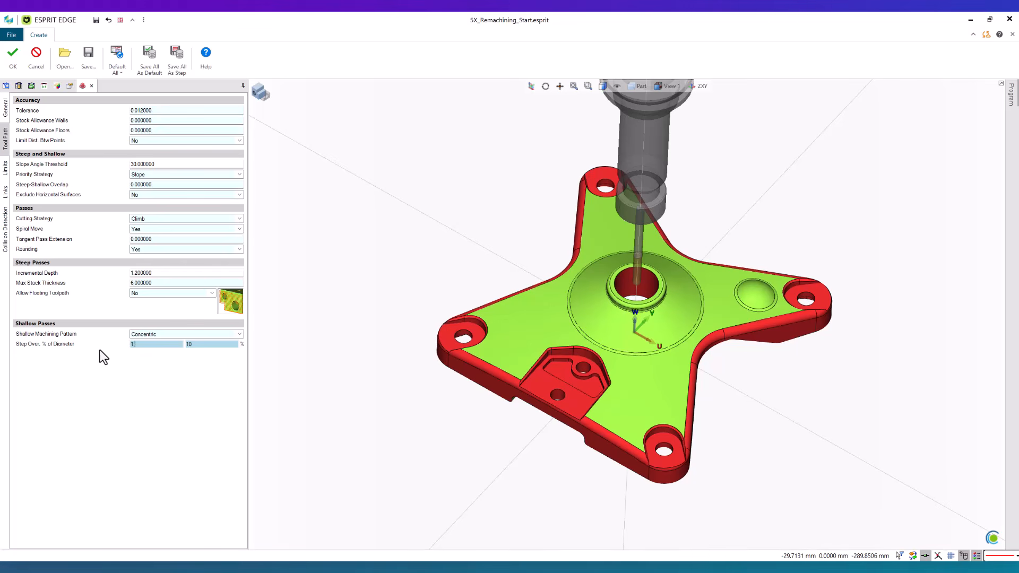
key(Return)
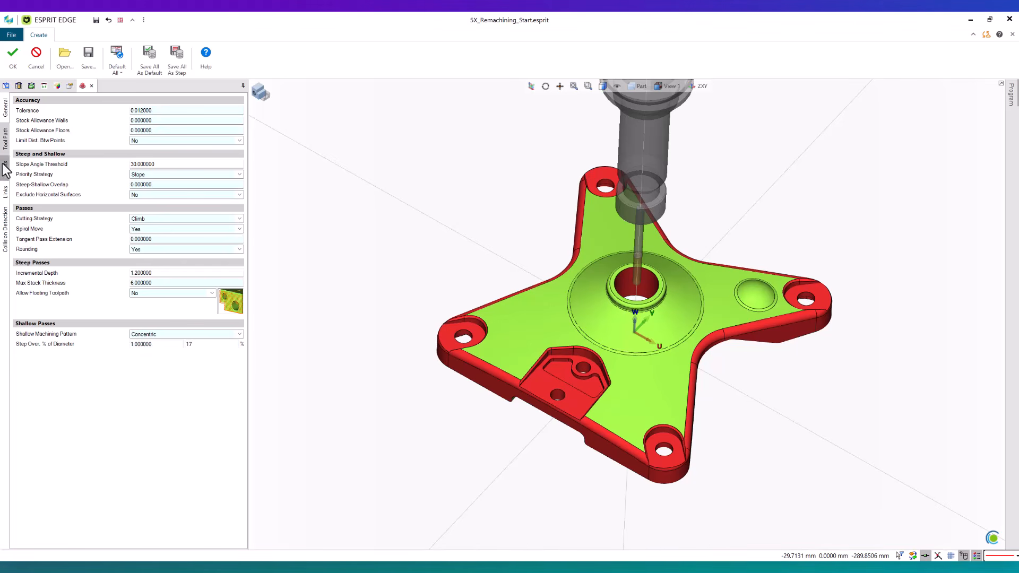
- Check the links and collision detection settings, then create the Global Finishing operation and display its toolpath
click(5, 170)
click(5, 192)
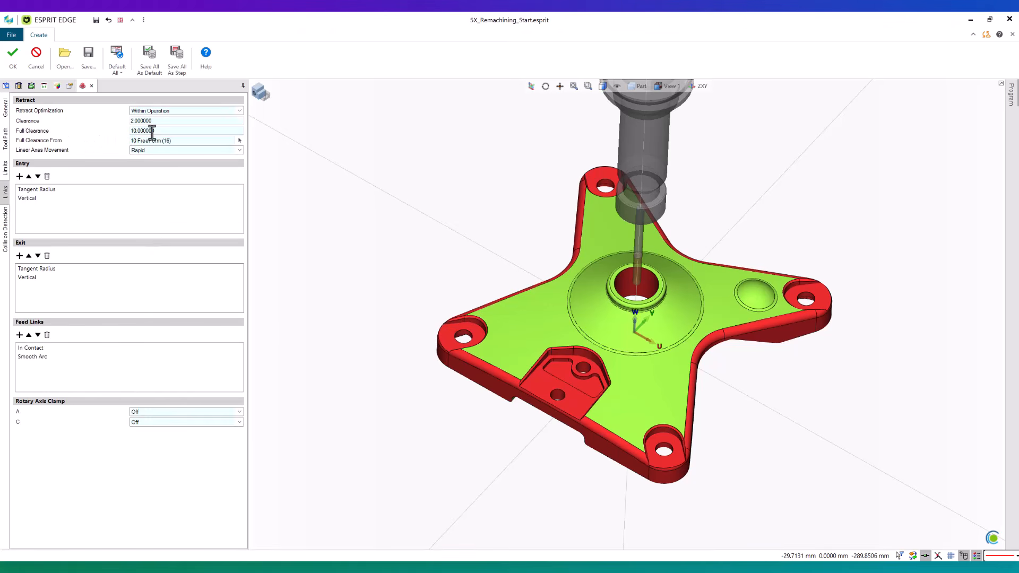
click(8, 248)
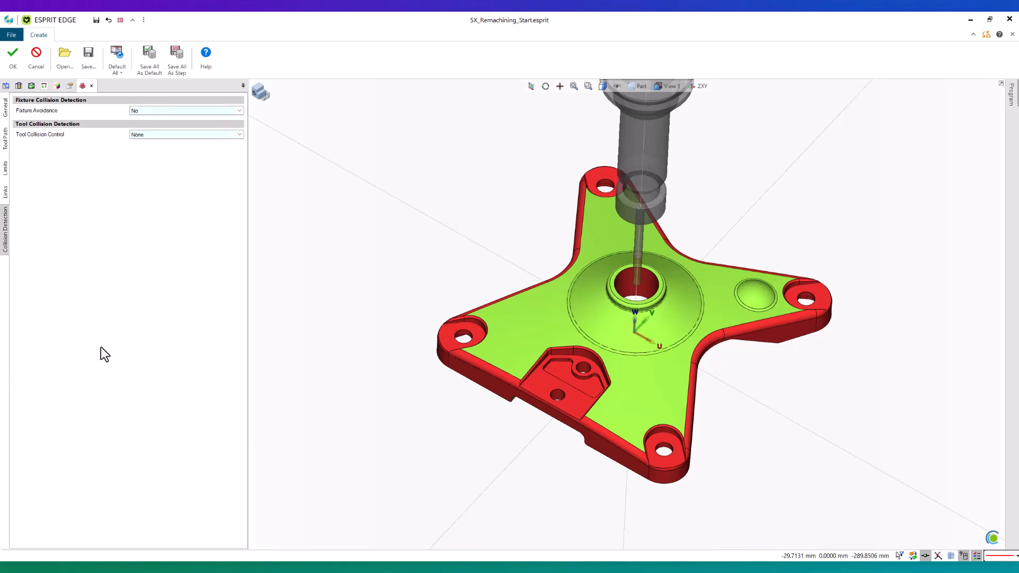
click(10, 69)
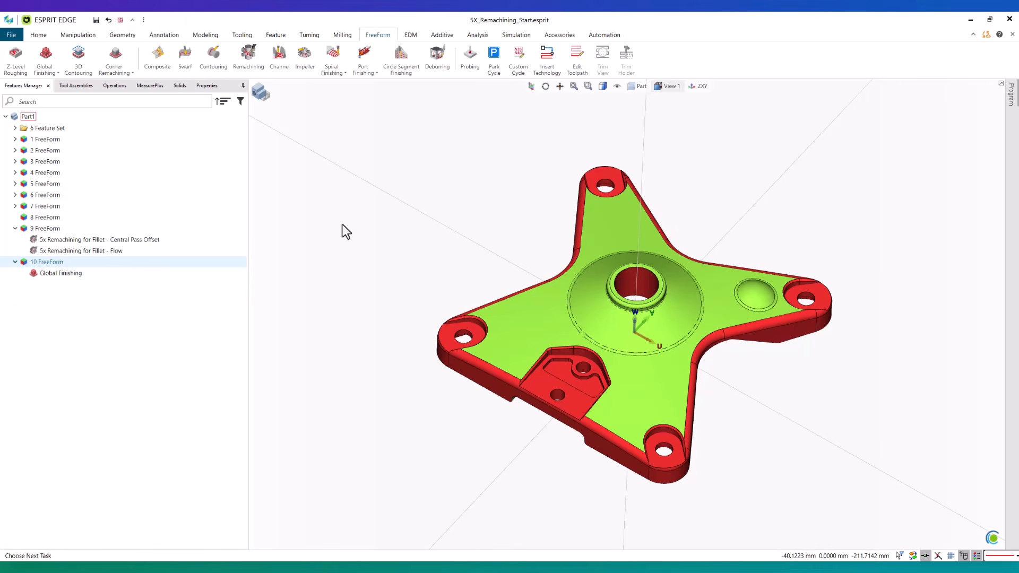
click(127, 275)
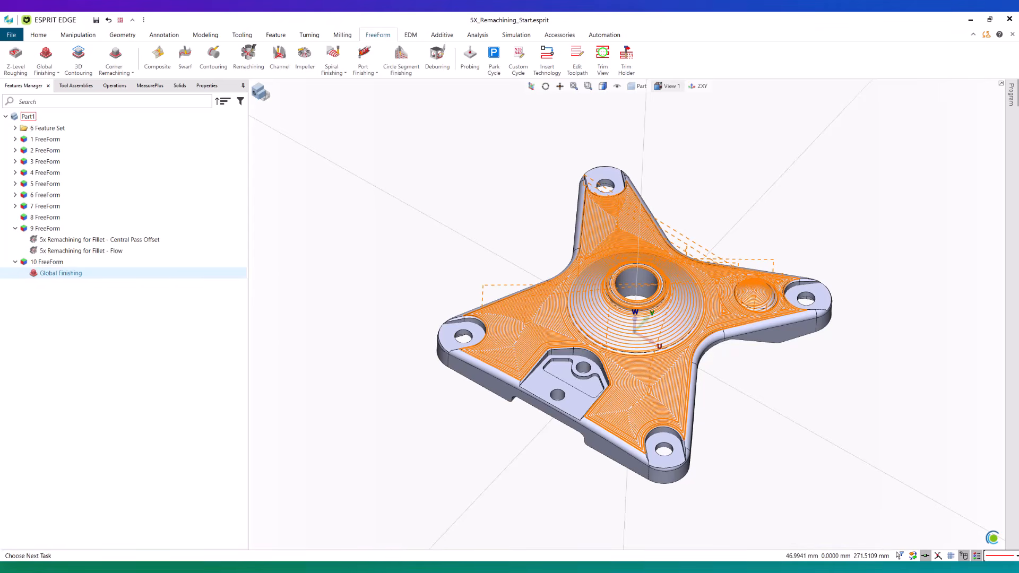
click(668, 86)
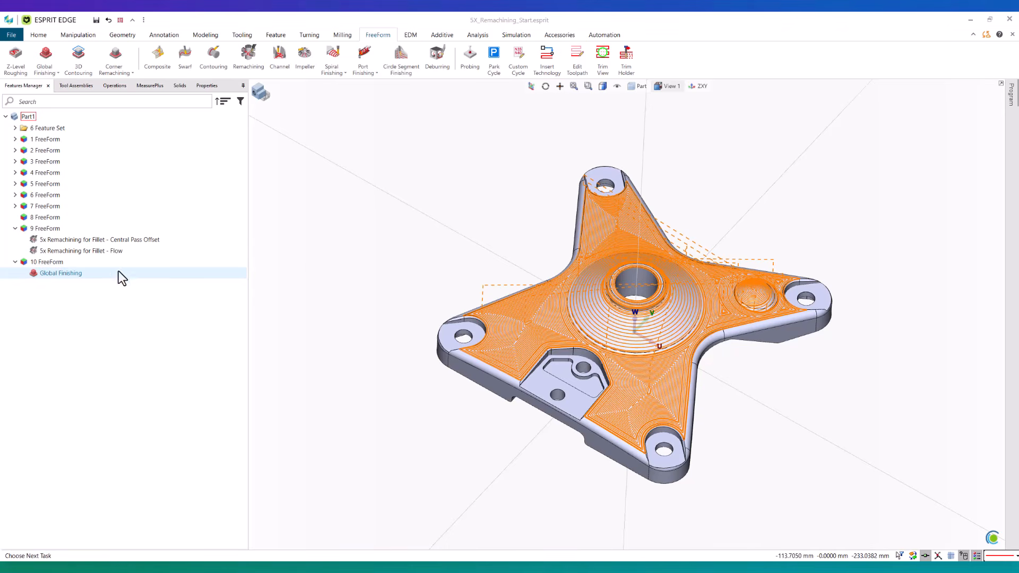
- Start a 5x Remachining for Fillet - Flow operation on 10 FreeForm and set its machining type to Steep And Shallow Areas
click(44, 262)
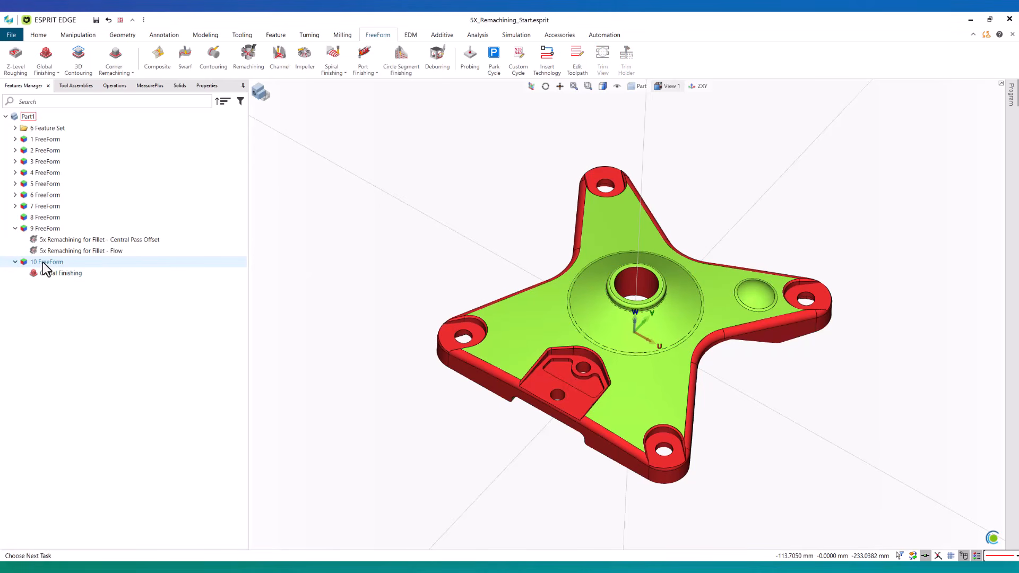
click(249, 53)
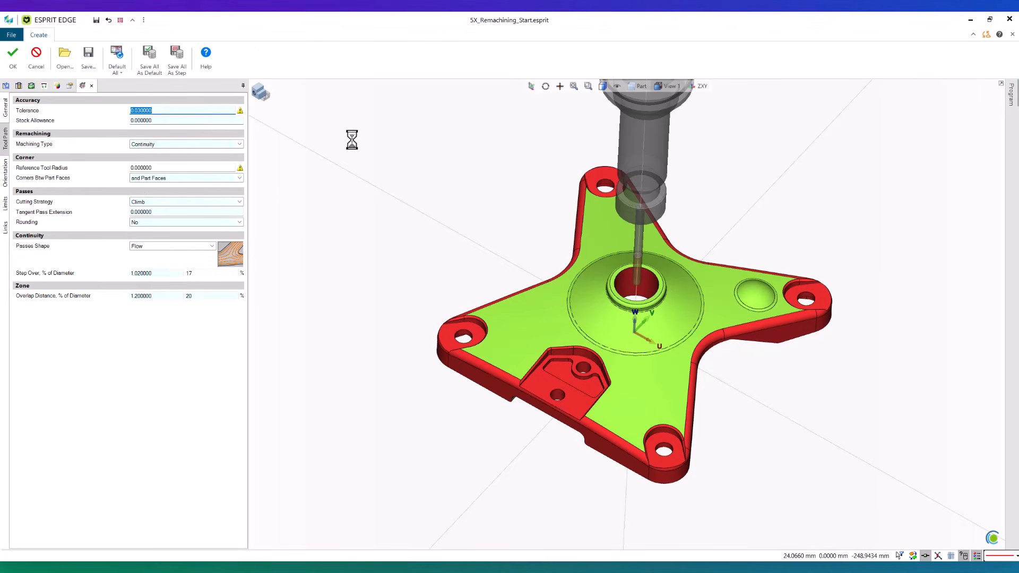
click(6, 107)
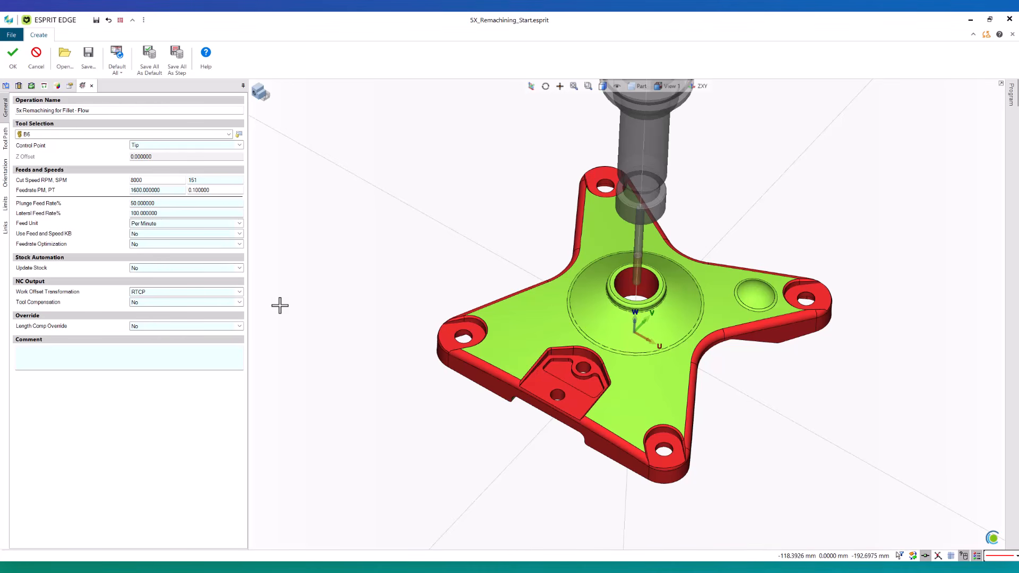
click(6, 139)
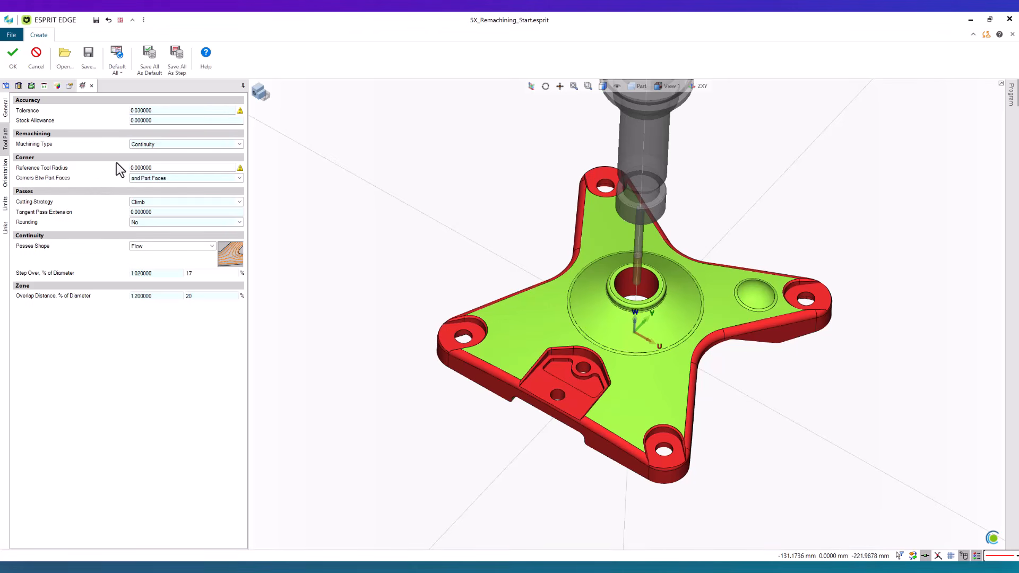
click(170, 143)
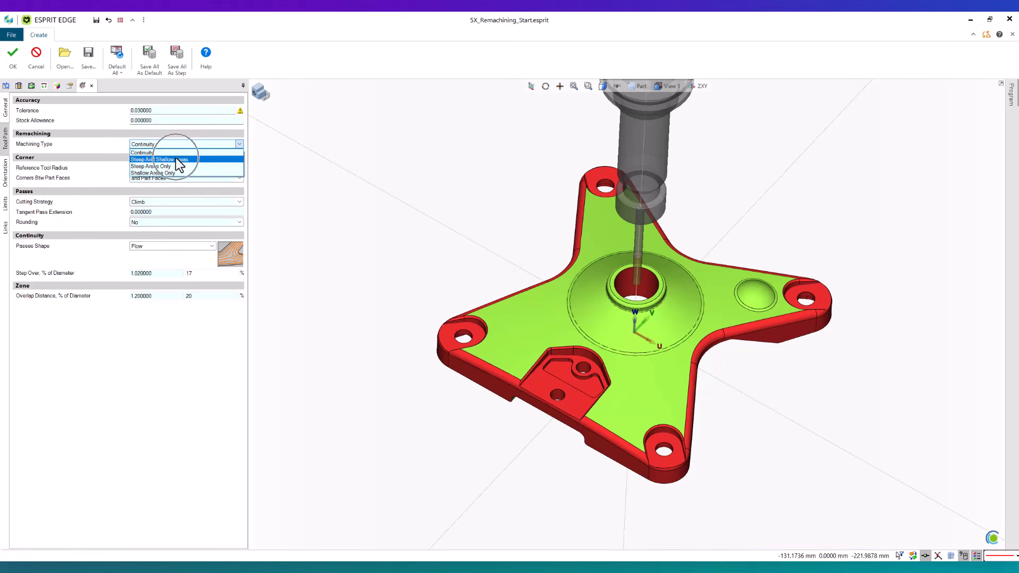
click(199, 159)
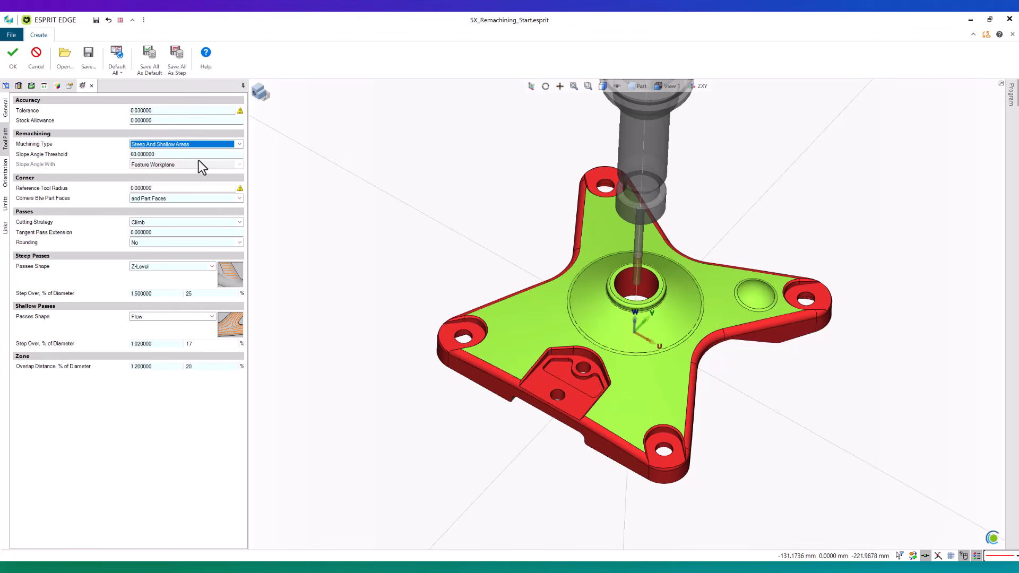
- Set the remachining slope angle threshold to 30 and the steep pass step over to 1.2
click(197, 155)
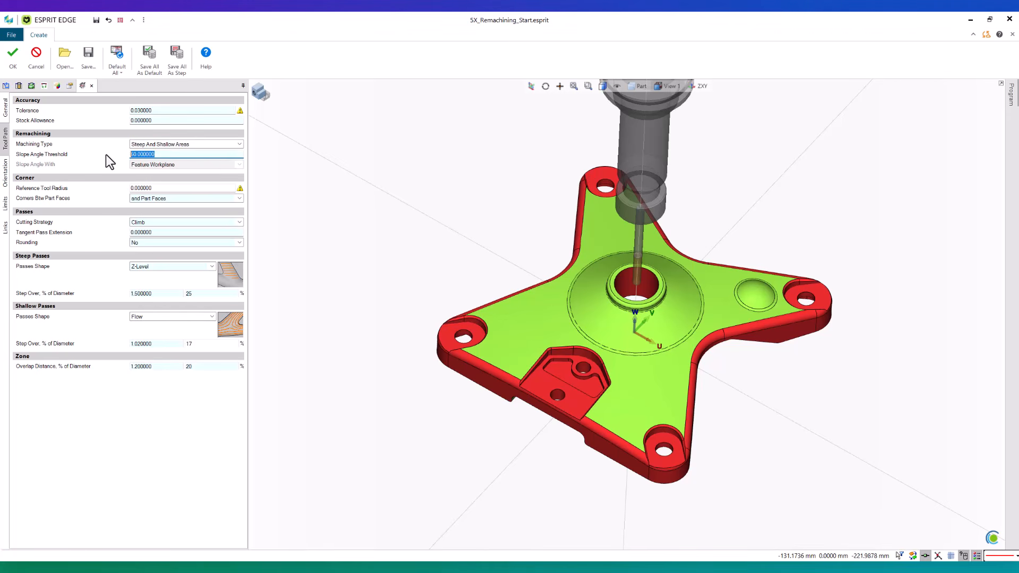
text(30)
key(Return)
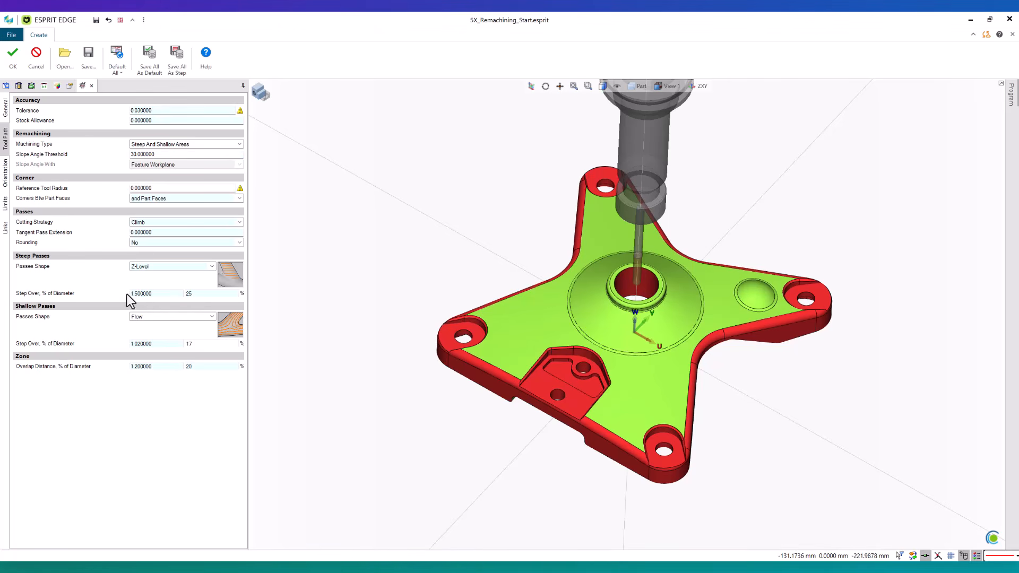
click(158, 296)
text(1.2)
key(Return)
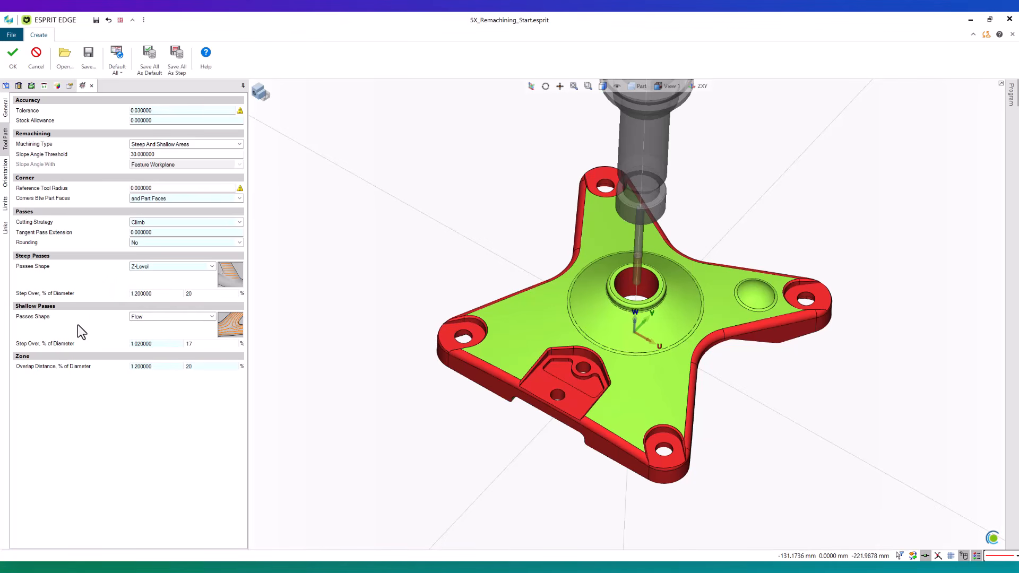
- Add Bottom plane to the orientation workplane list, set the slope angle reference to 3+2 Indexing, and create the operation
click(6, 175)
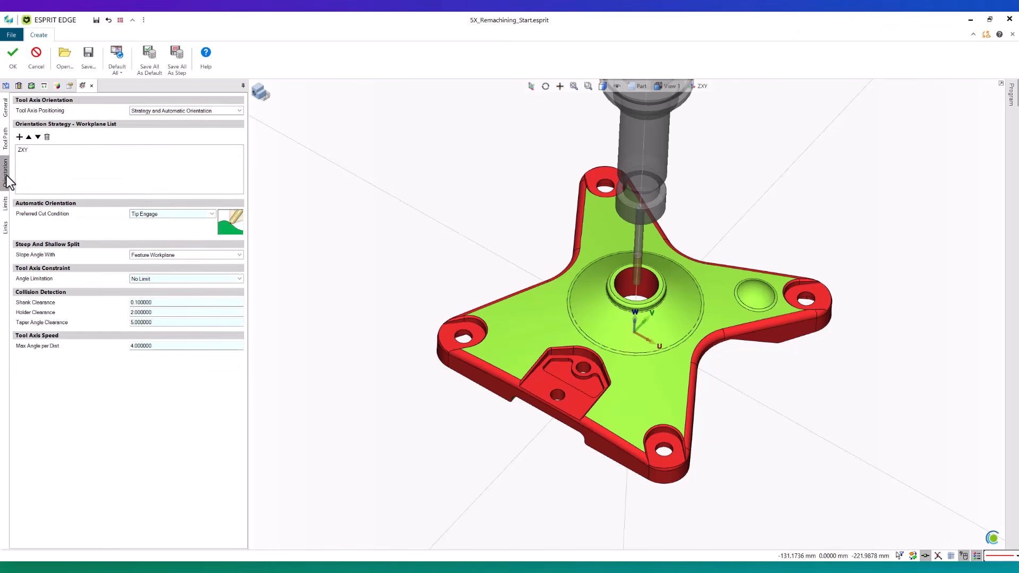
click(19, 137)
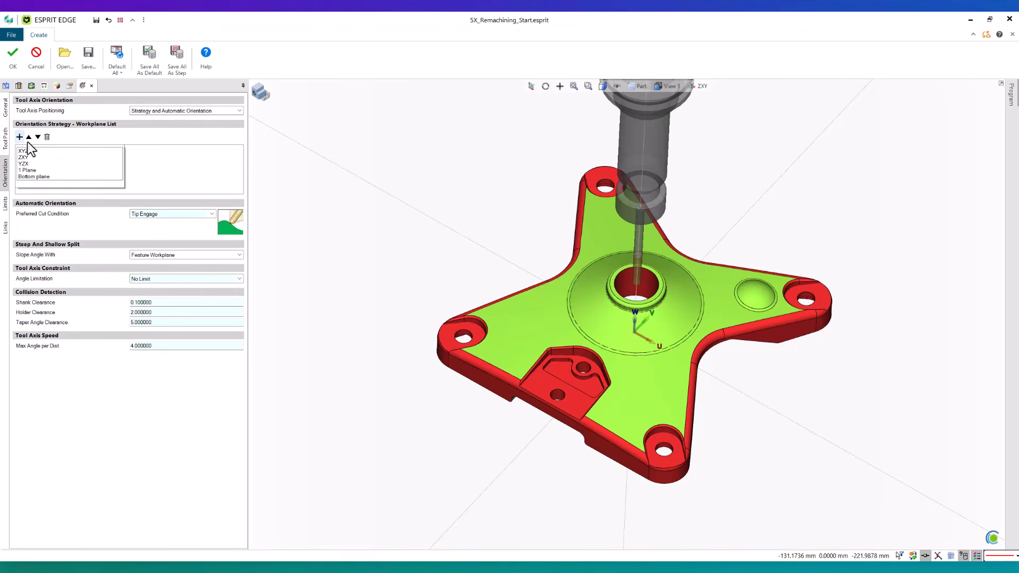
click(33, 177)
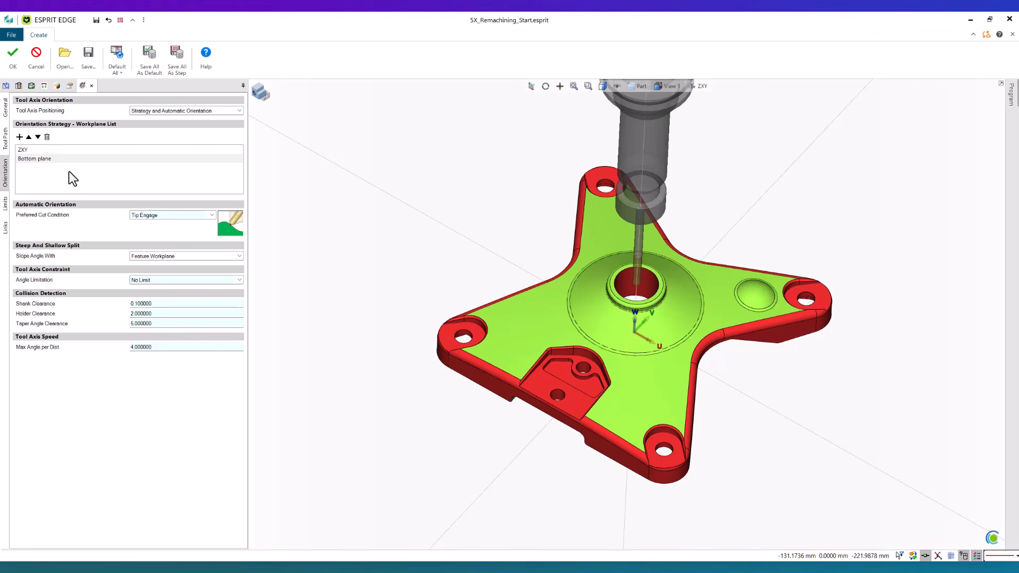
click(152, 259)
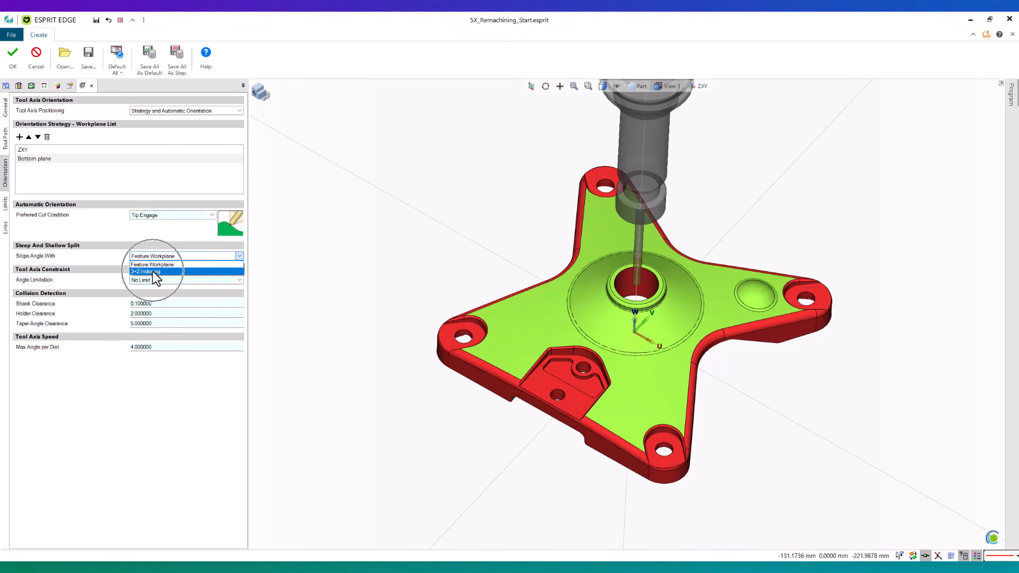
click(152, 272)
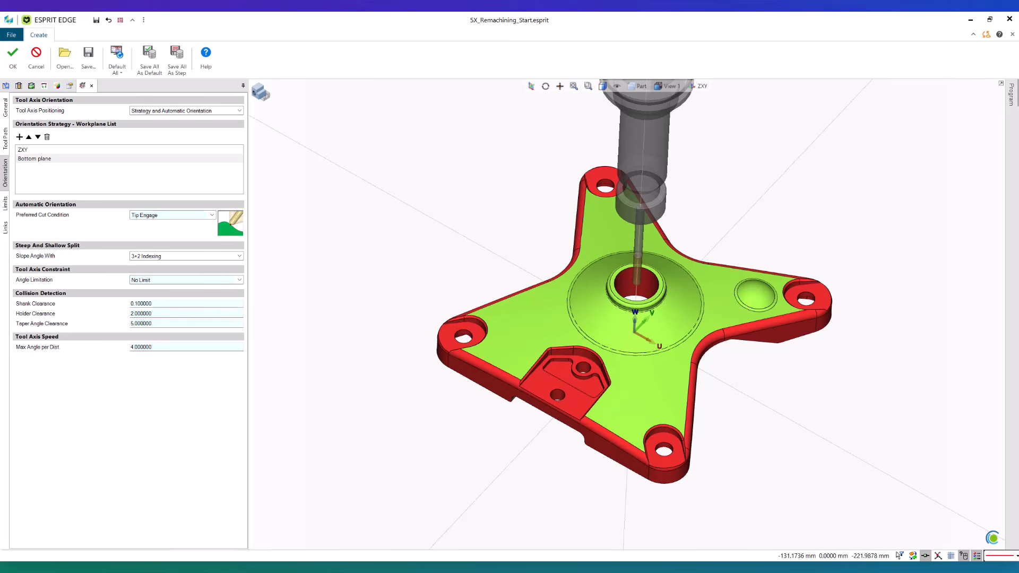
click(16, 64)
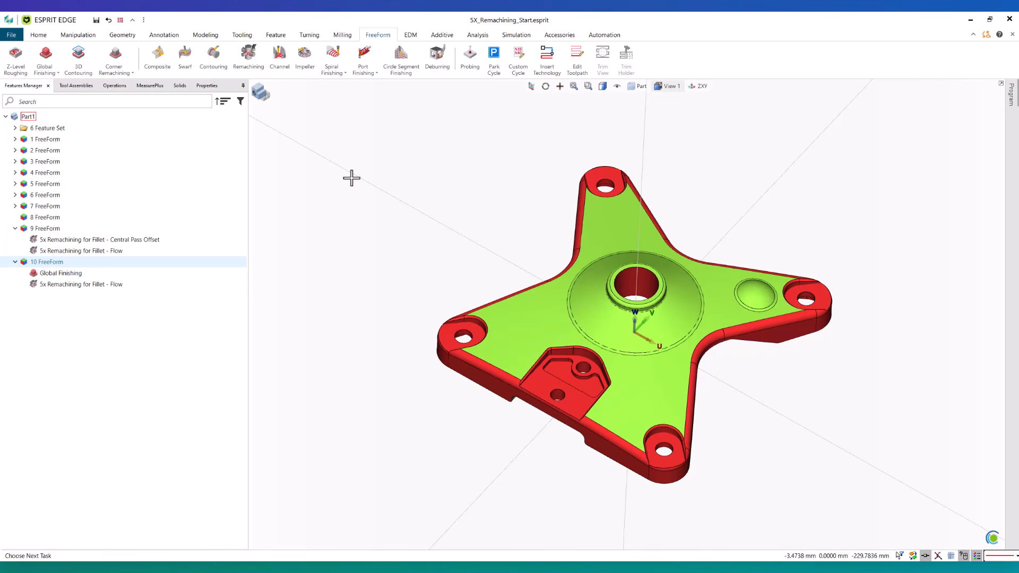
- Examine the new 10 FreeForm remachining toolpath on both sides of the part from View 1 and View 2
click(114, 285)
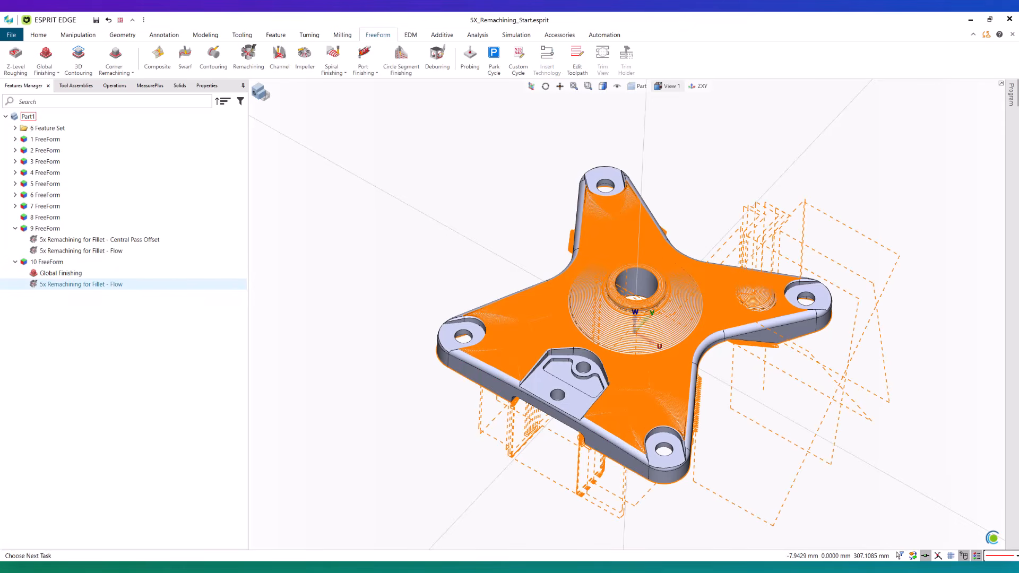
click(668, 86)
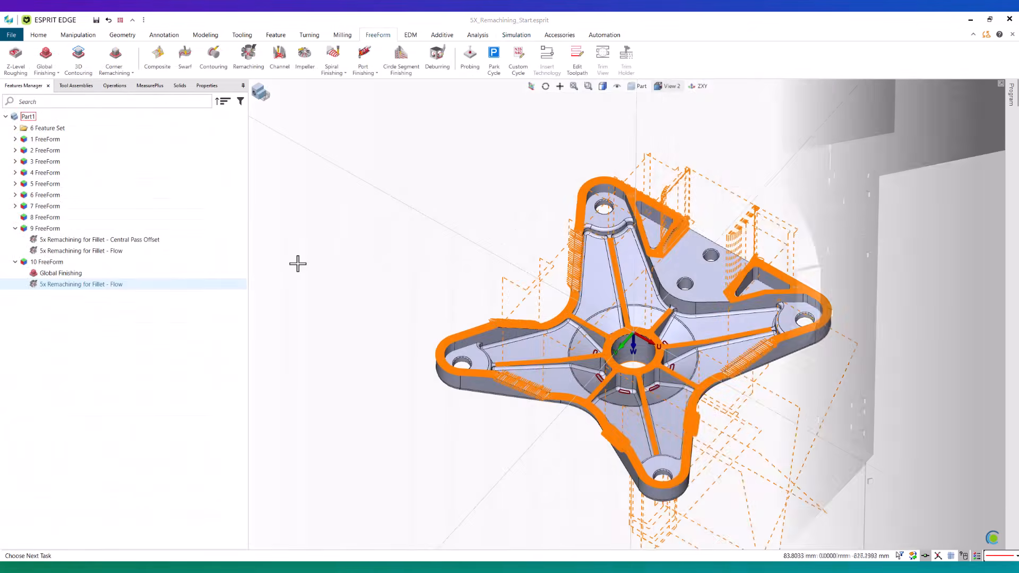
click(313, 288)
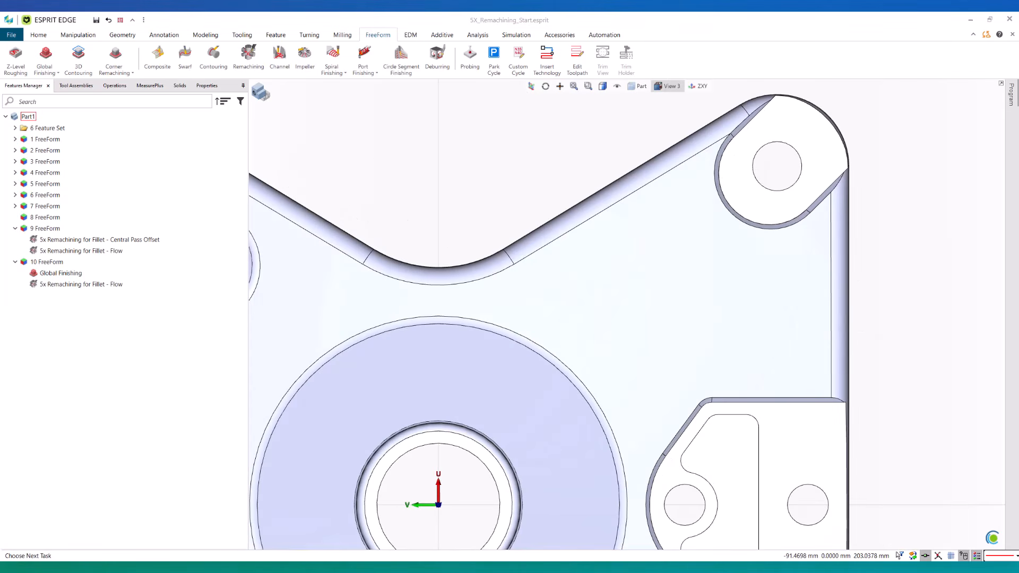
- Compare the pass patterns of the Global Finishing and Flow remachining toolpaths on 10 FreeForm in View 3
click(53, 275)
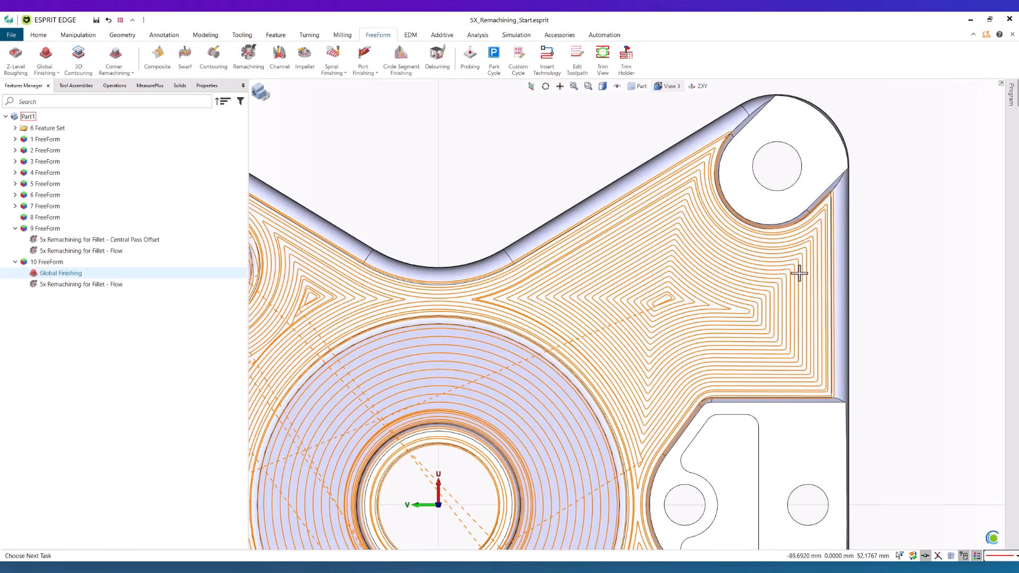
click(82, 286)
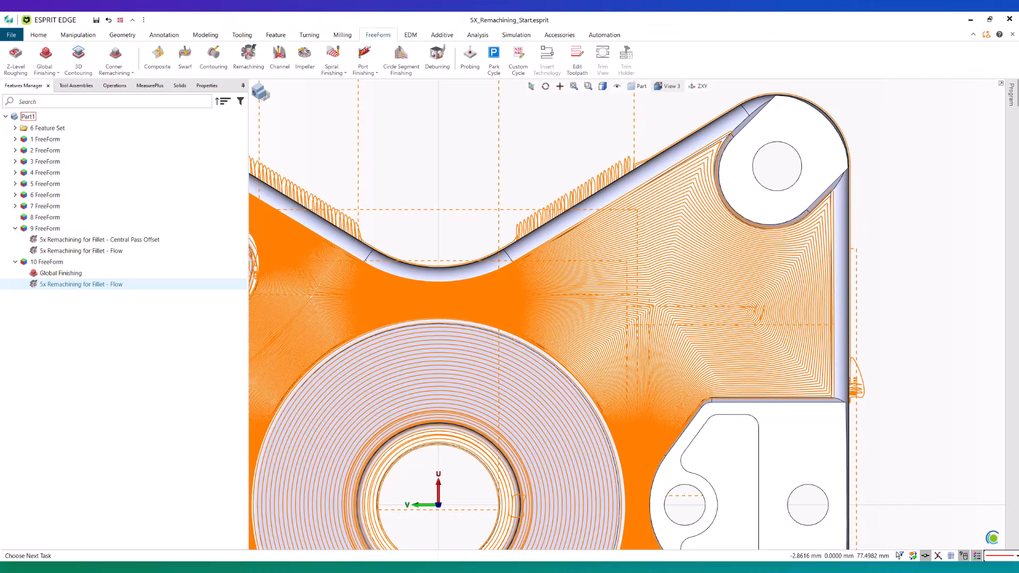
click(968, 341)
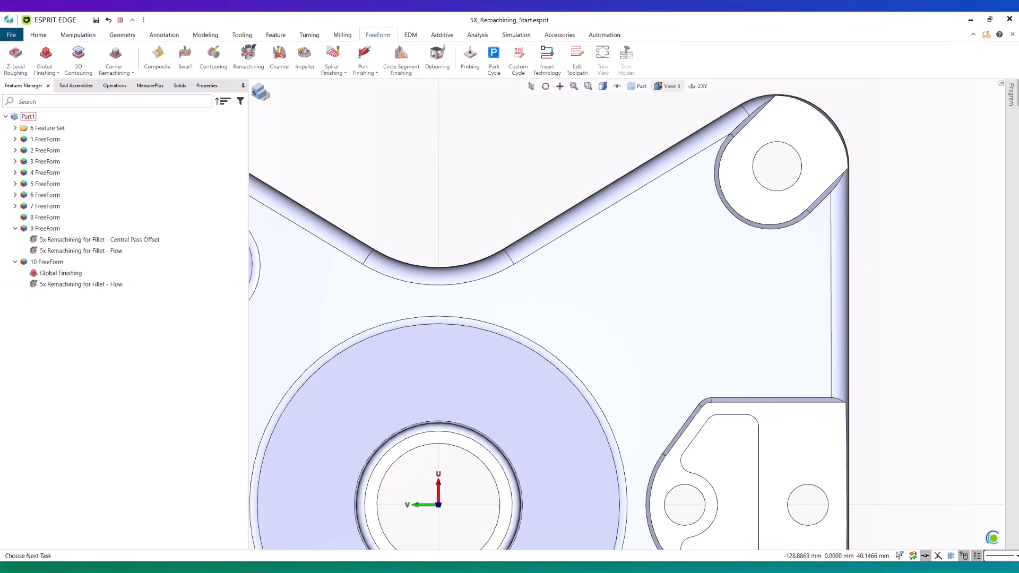
- Inspect the Flow remachining toolpath on the ribbed underside up close from View 2, deselect it, and return to View 1
key(F6)
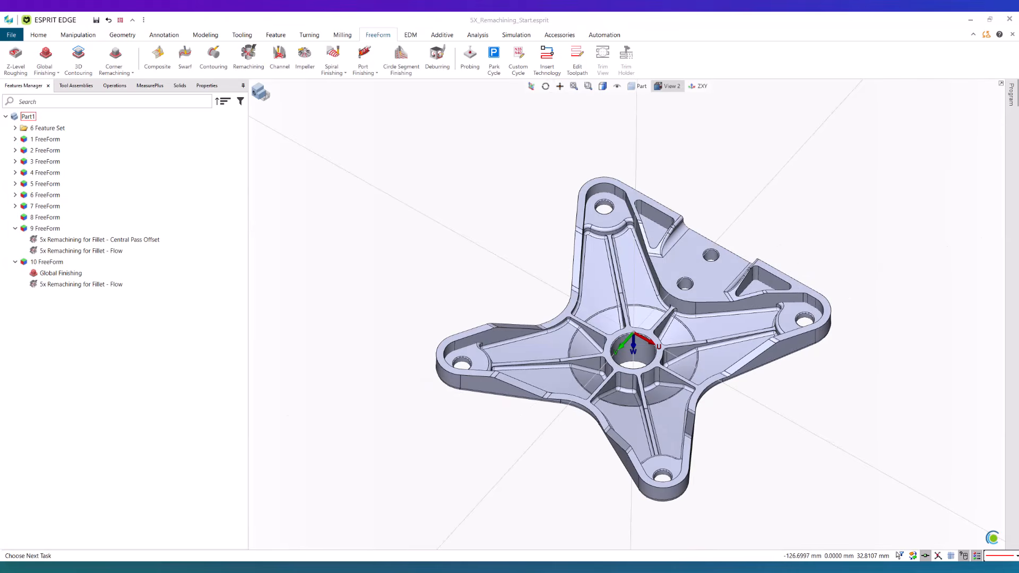
click(81, 285)
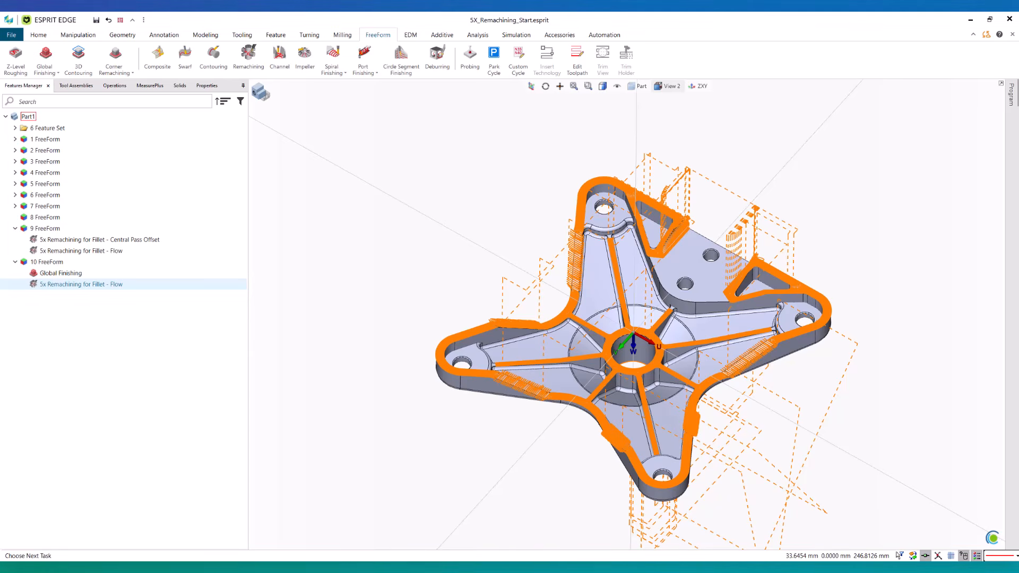
scroll(661, 220, up, 3)
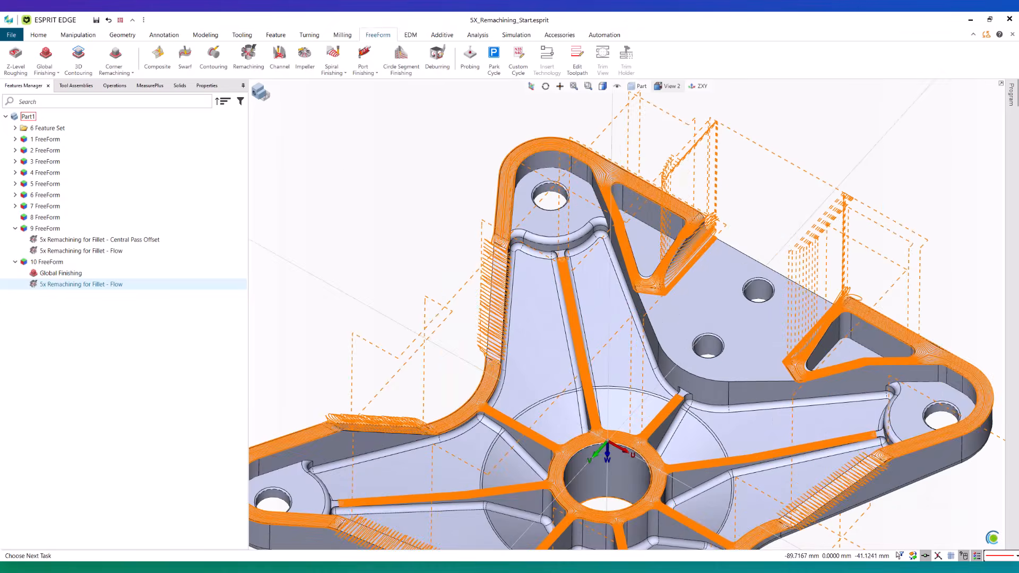
scroll(617, 186, up, 2)
scroll(617, 185, up, 2)
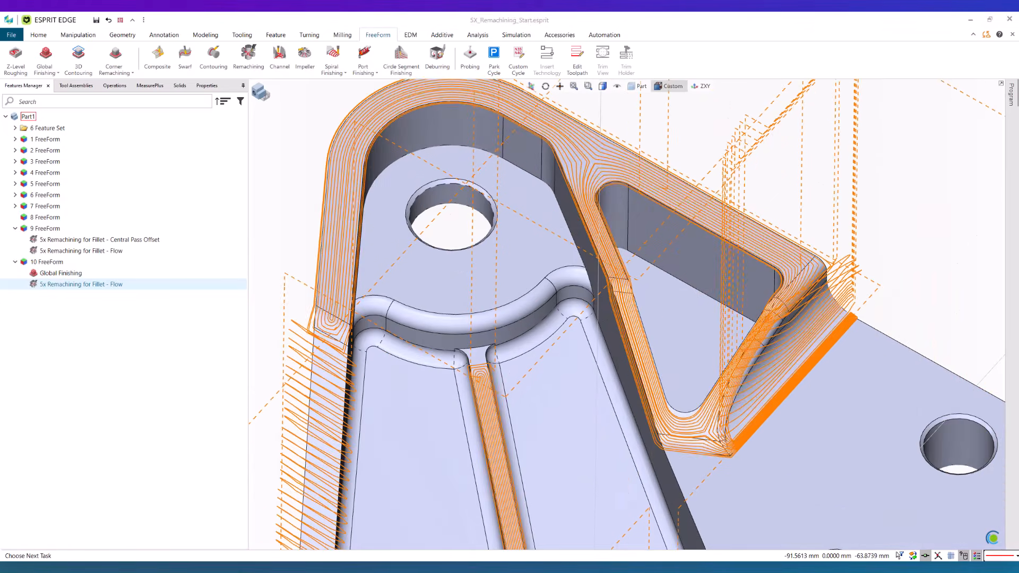
scroll(725, 371, down, 1)
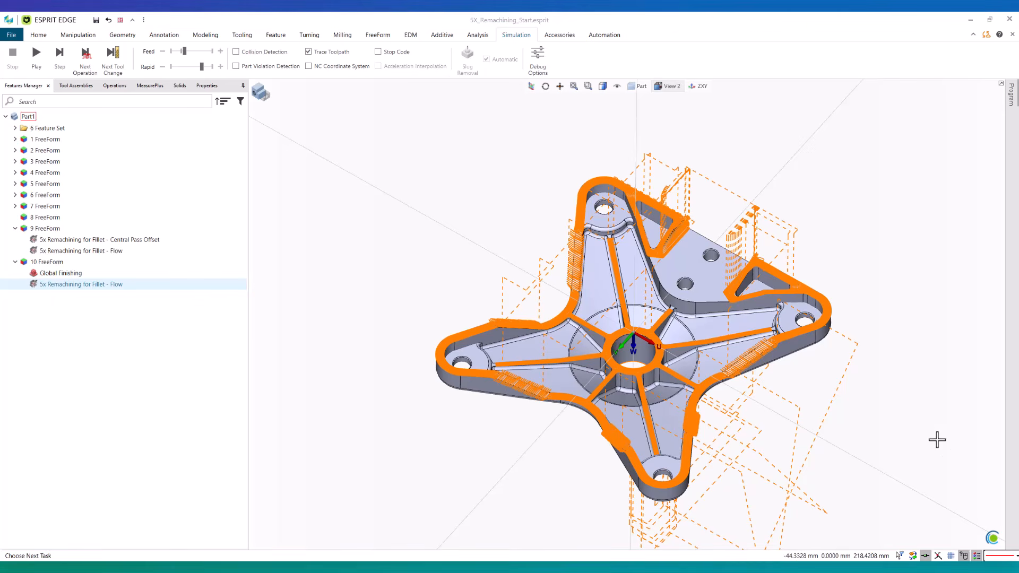
click(978, 473)
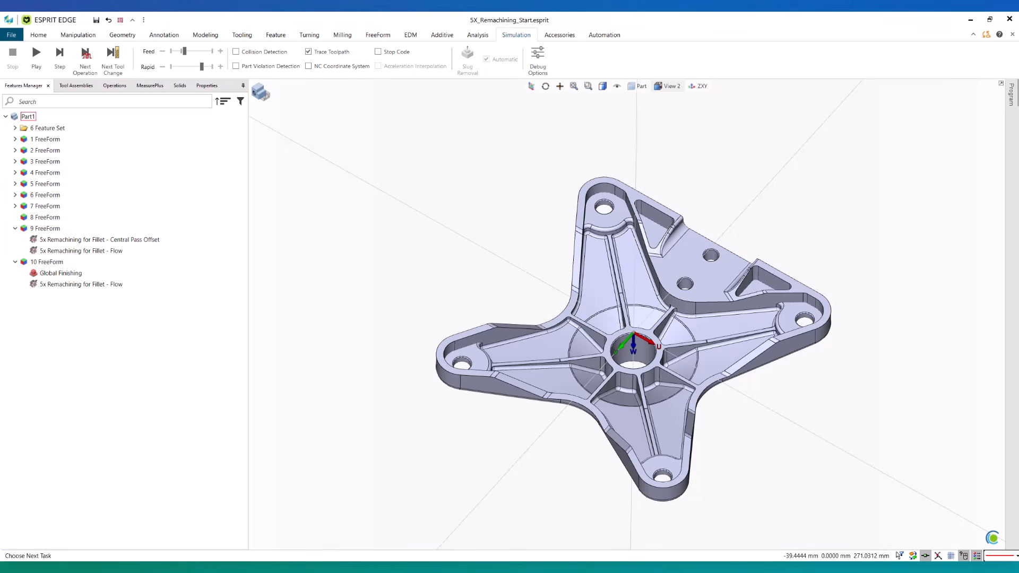
click(668, 86)
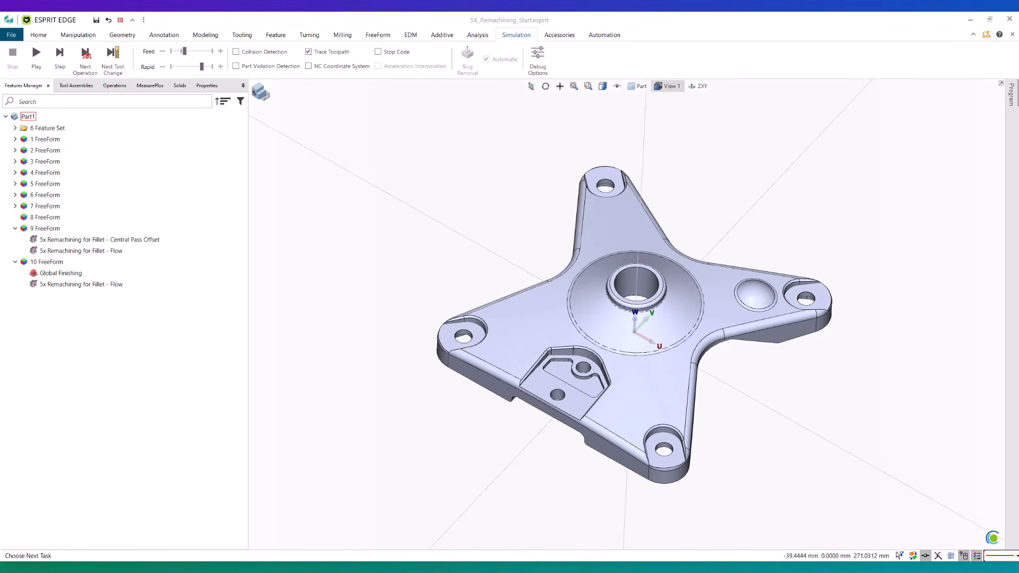